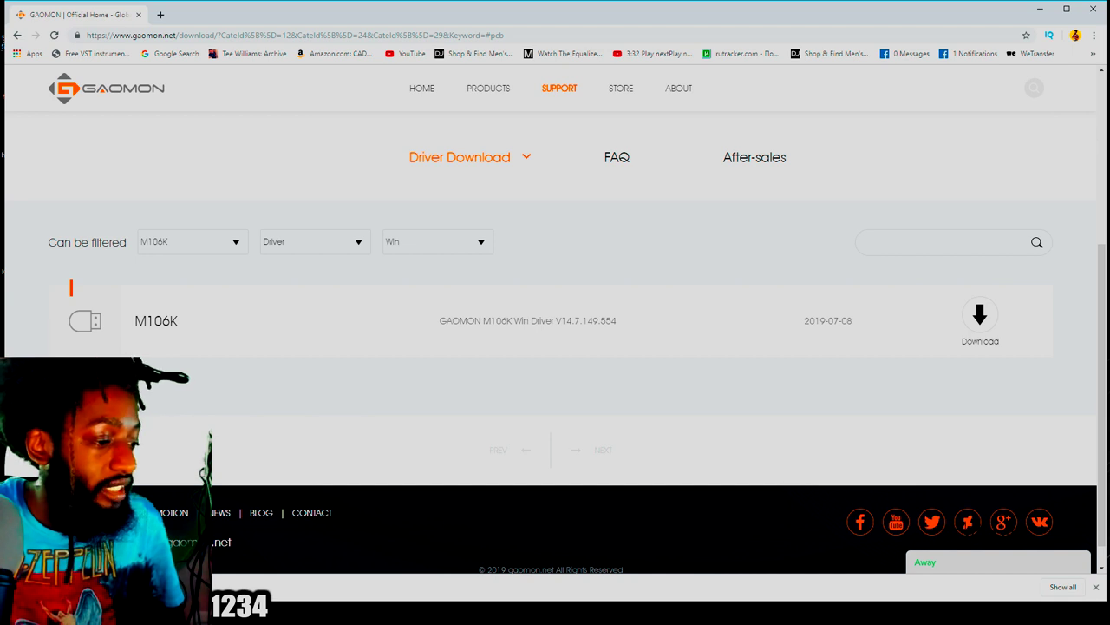
Run the Gaomon Windows driver setup from the downloaded archive and install it in C:\Gaomon Tablet with a desktop icon.
{"action": "left_click", "coordinate": [382, 372]}
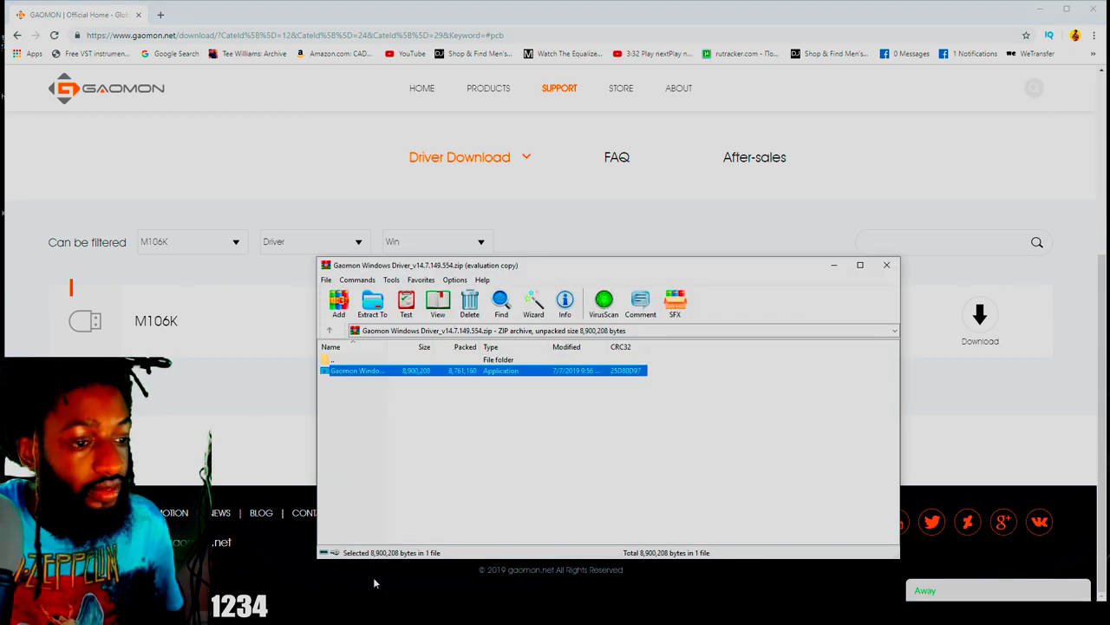
{"action": "double_click", "coordinate": [331, 373]}
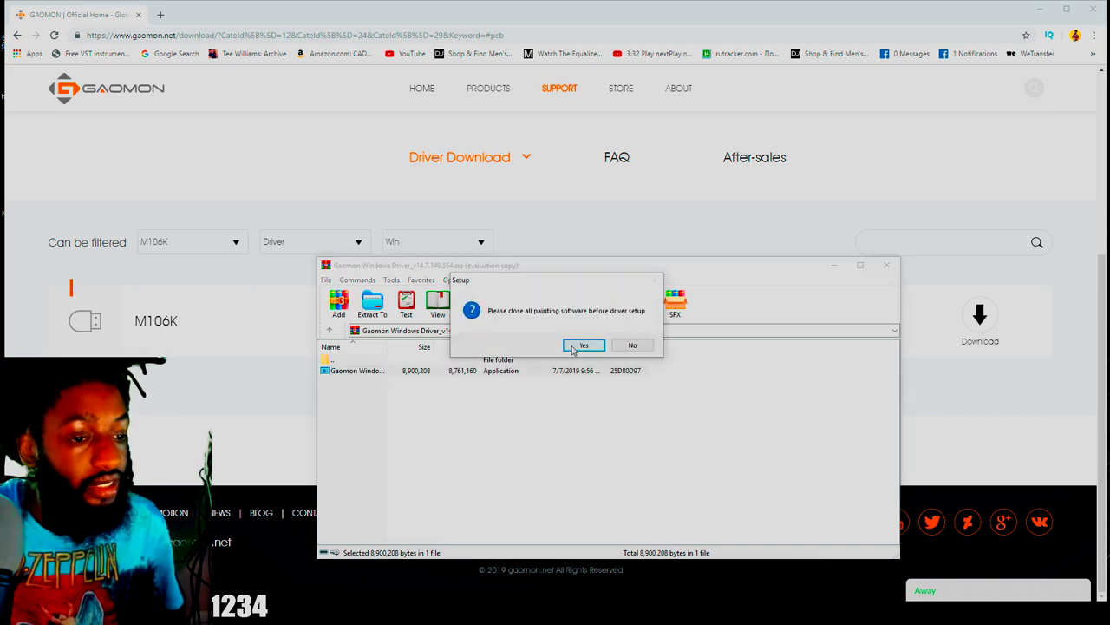
{"action": "left_click", "coordinate": [575, 347]}
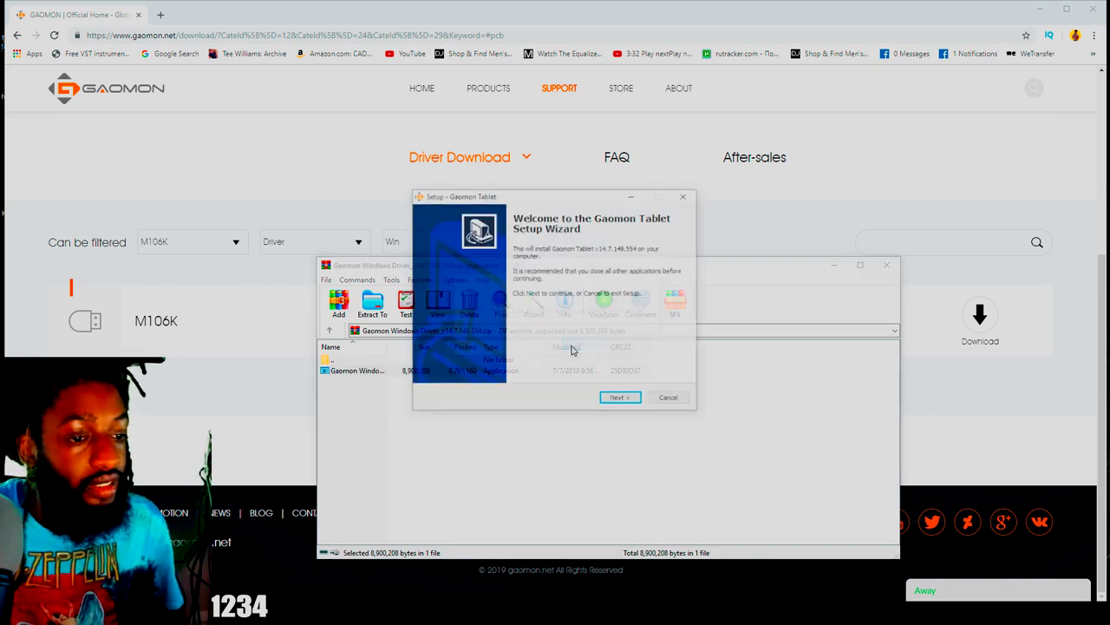
{"action": "left_click", "coordinate": [612, 399]}
{"action": "left_click", "coordinate": [613, 399]}
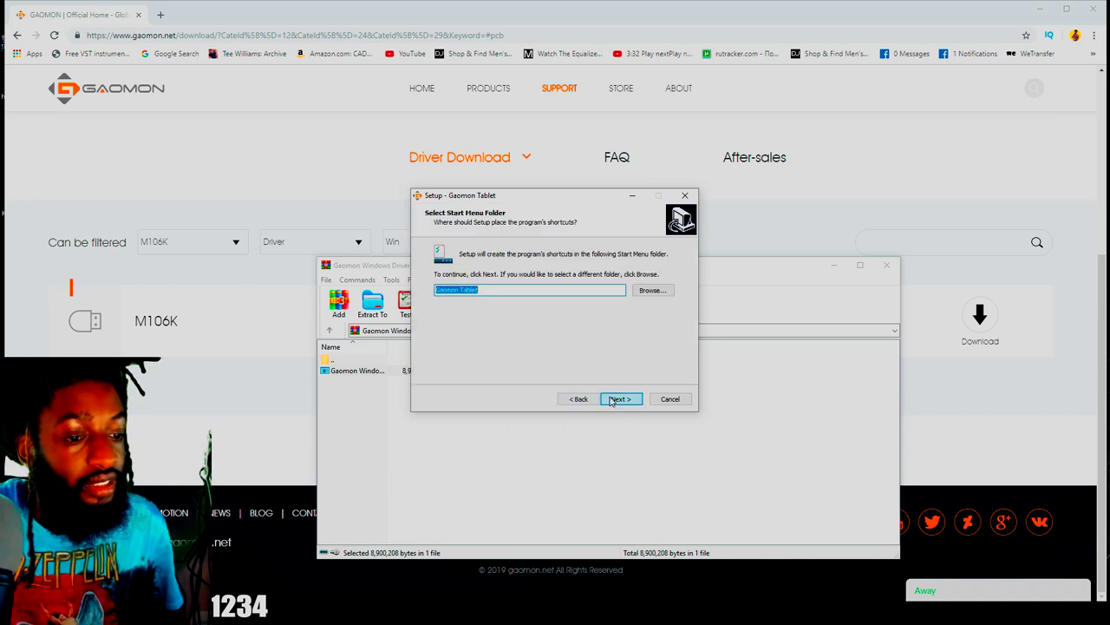
{"action": "left_click", "coordinate": [612, 399]}
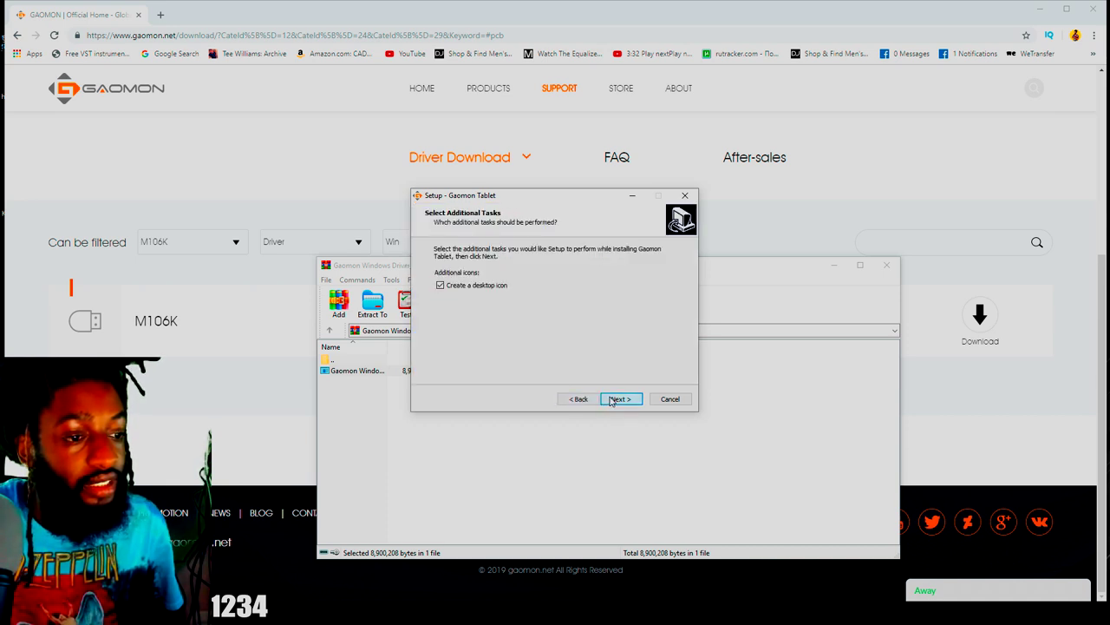
{"action": "left_click", "coordinate": [611, 401]}
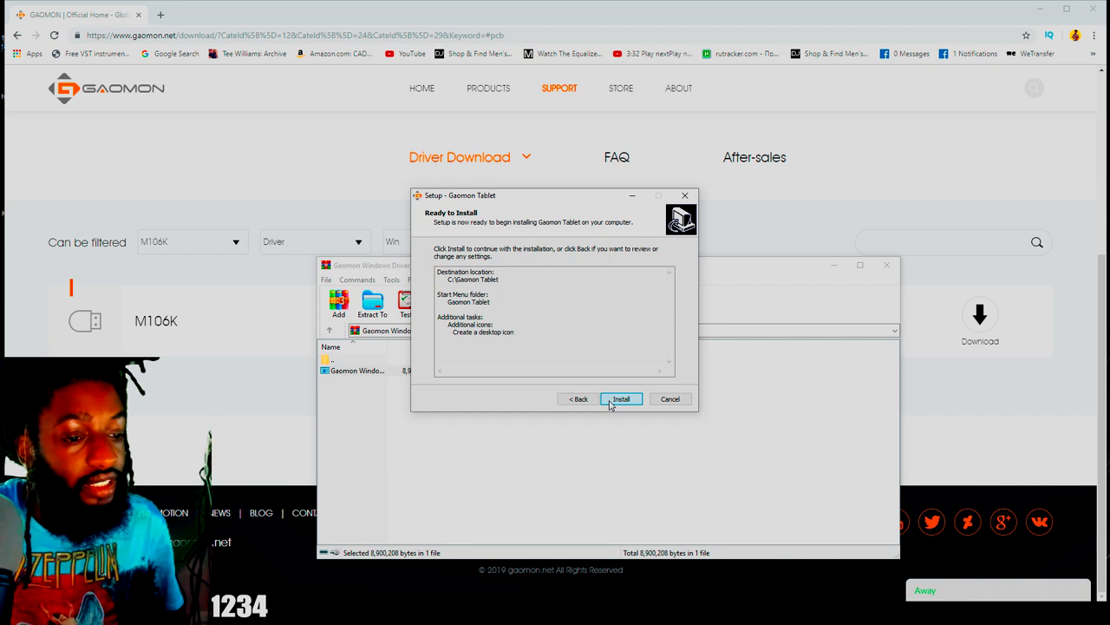
{"action": "left_click", "coordinate": [621, 399]}
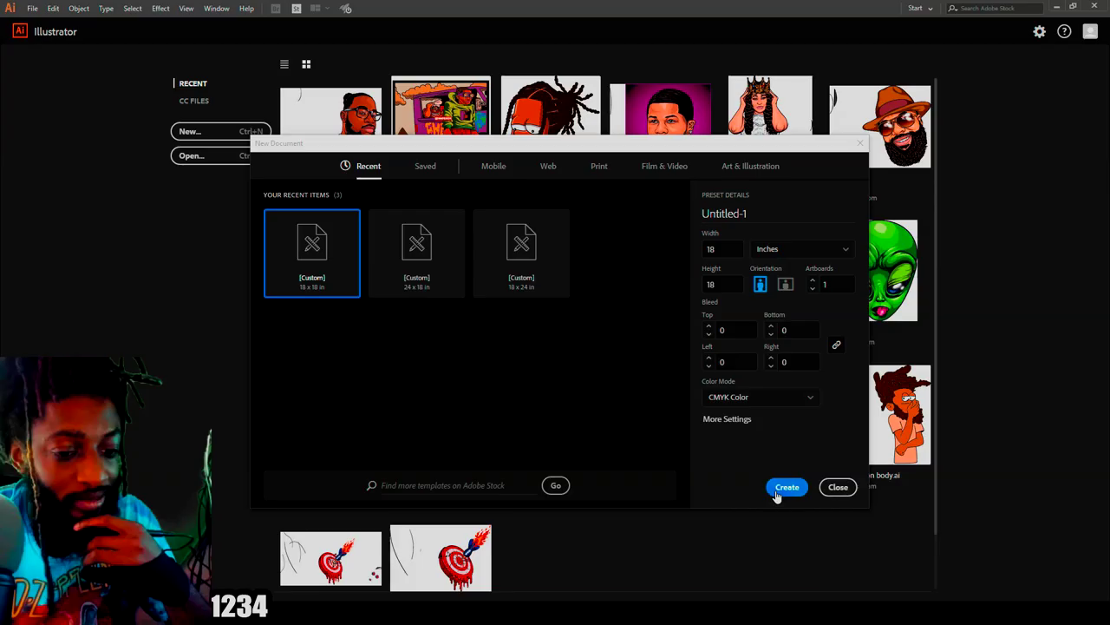
Create a new 18 x 18 inch CMYK document with one artboard in Adobe Illustrator.
{"action": "left_click", "coordinate": [787, 485]}
{"action": "key", "text": "Tab"}
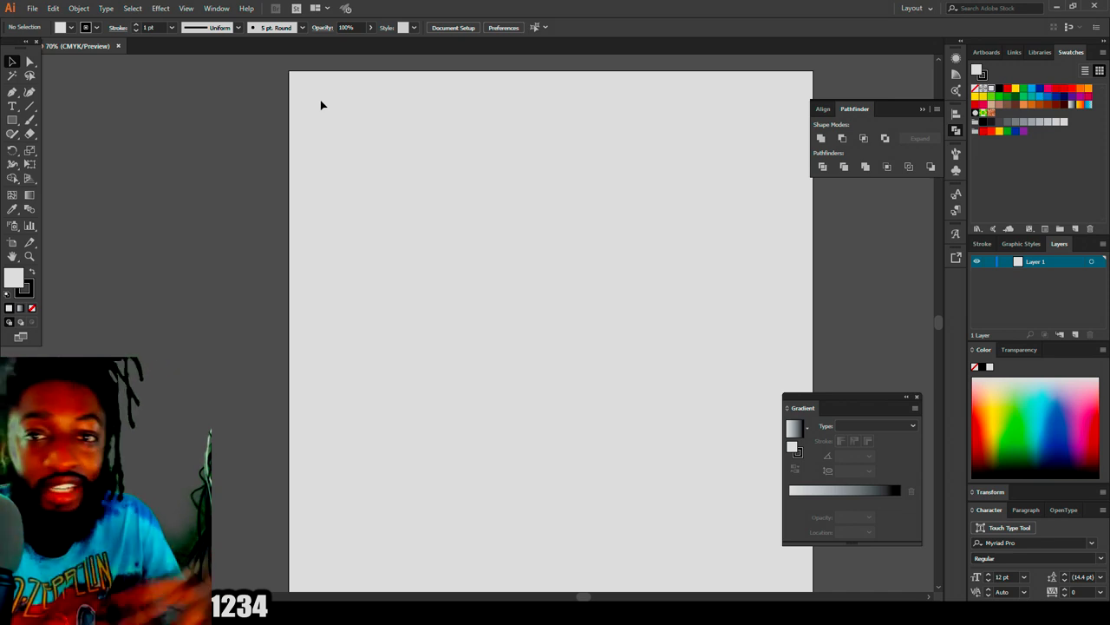
Create a new calligraphic brush with a size of 3 pt controlled by pen pressure.
{"action": "left_click", "coordinate": [296, 29]}
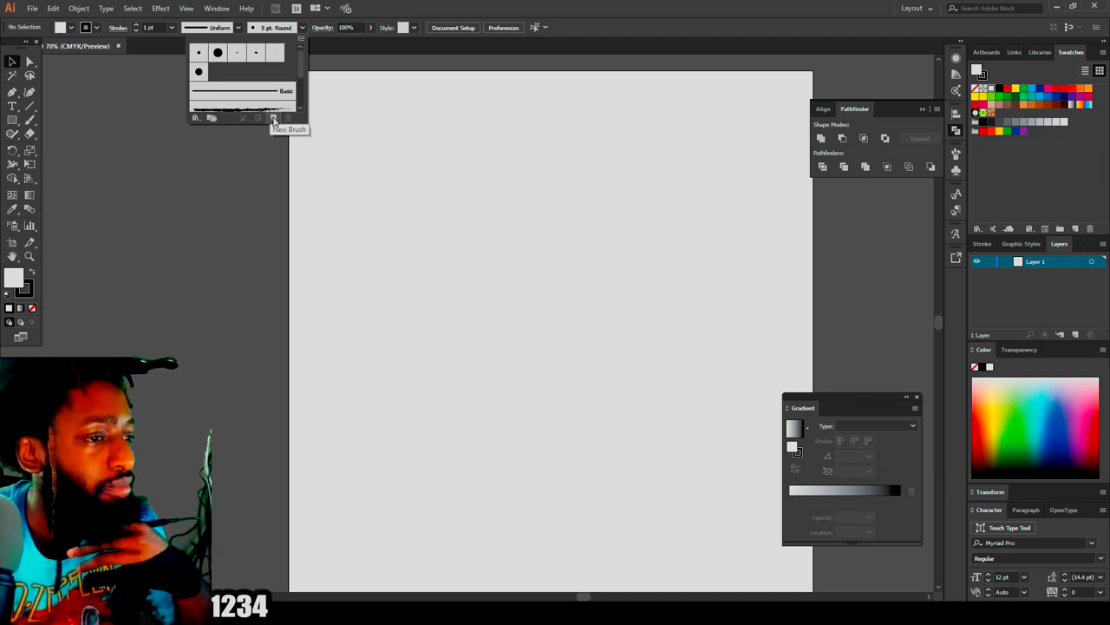
{"action": "left_click", "coordinate": [274, 120]}
{"action": "left_click", "coordinate": [47, 132]}
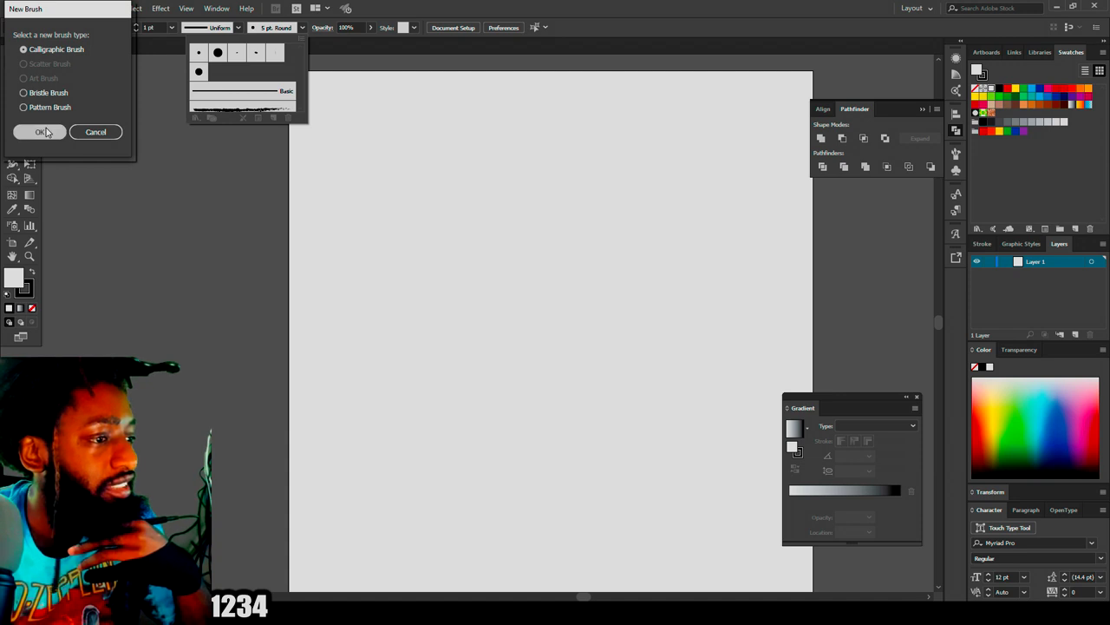
{"action": "left_click", "coordinate": [172, 181]}
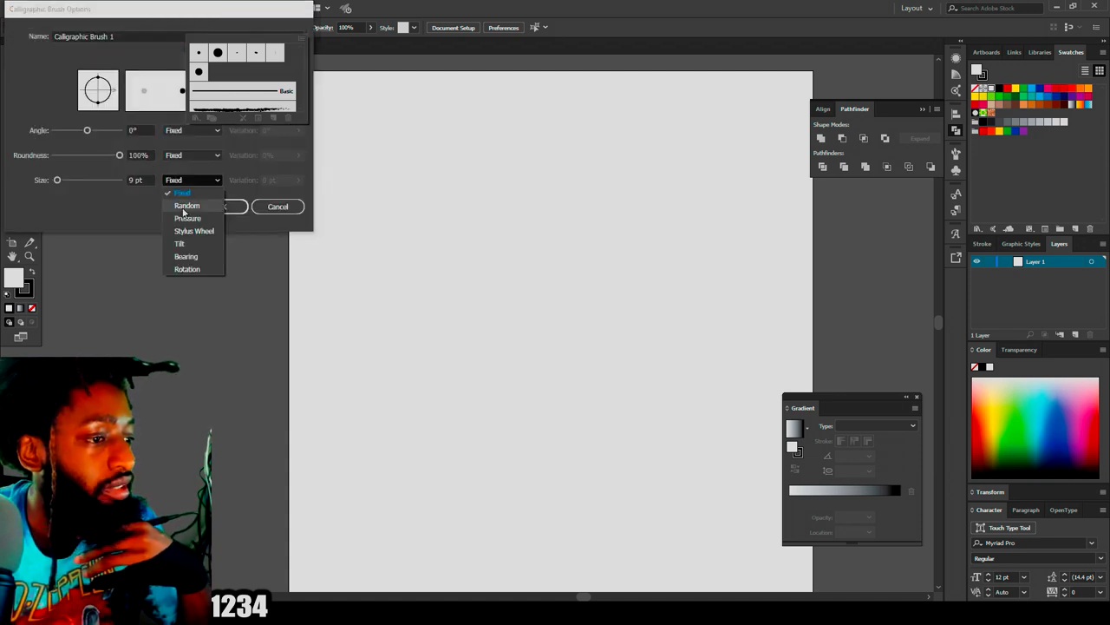
{"action": "left_click", "coordinate": [184, 216]}
{"action": "left_click", "coordinate": [132, 179]}
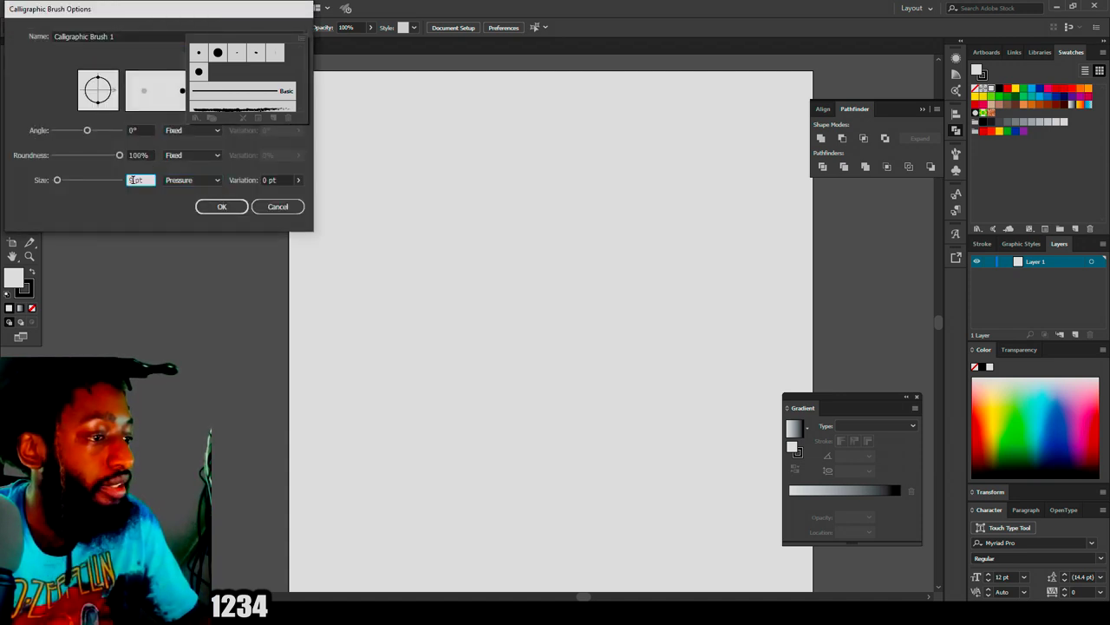
{"action": "type", "text": "3"}
{"action": "left_click", "coordinate": [269, 179]}
{"action": "left_click", "coordinate": [228, 206]}
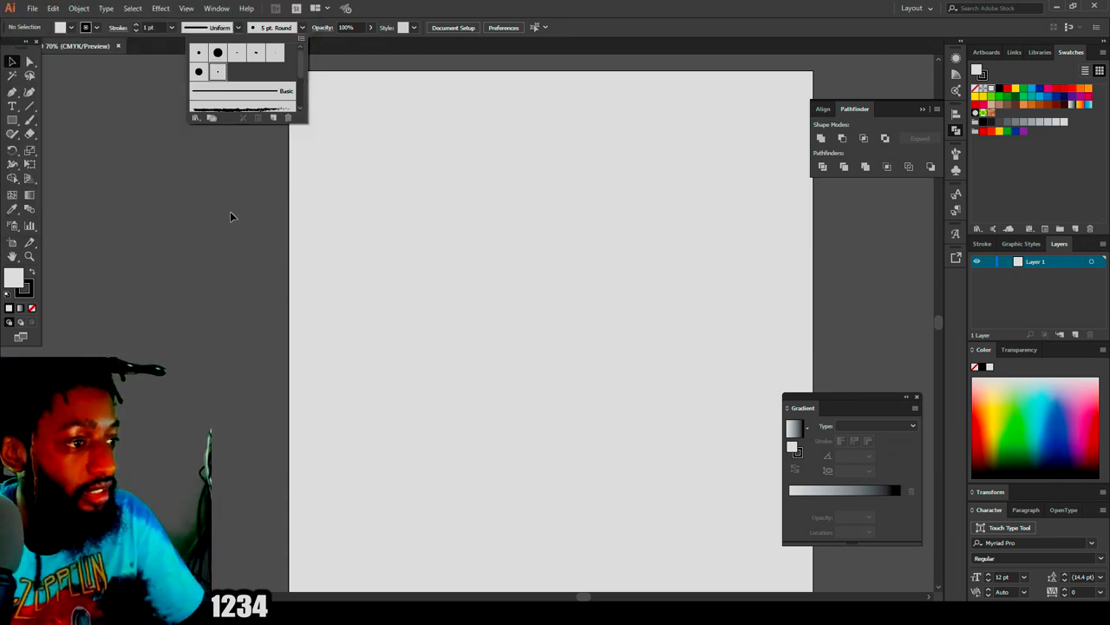
Switch to the Paintbrush tool and set the fill to none.
{"action": "left_click", "coordinate": [34, 122]}
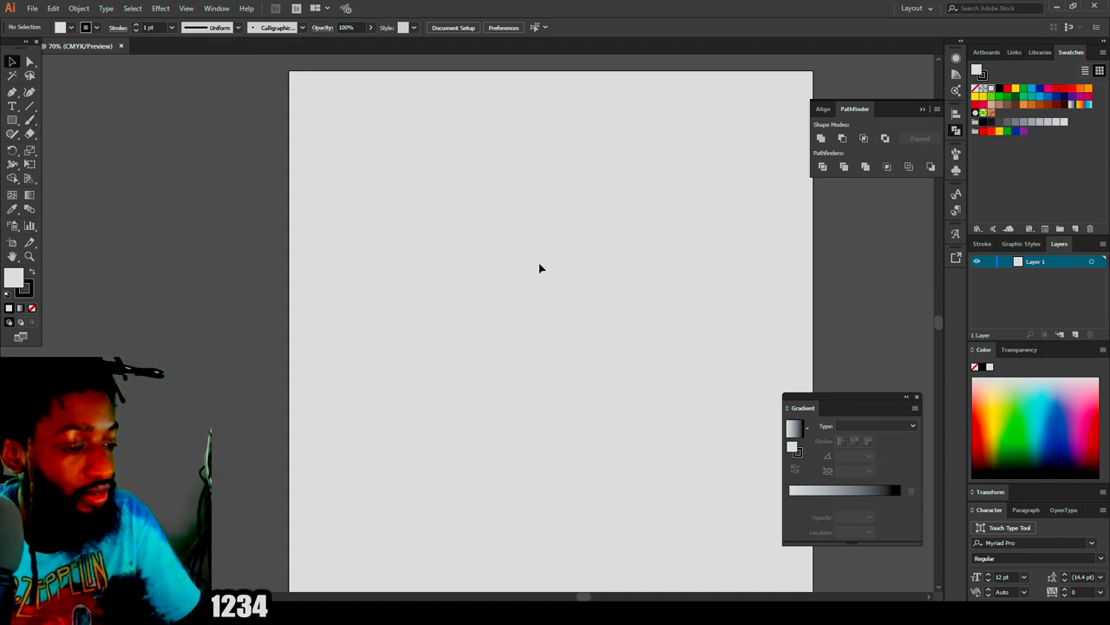
{"action": "left_click", "coordinate": [30, 119]}
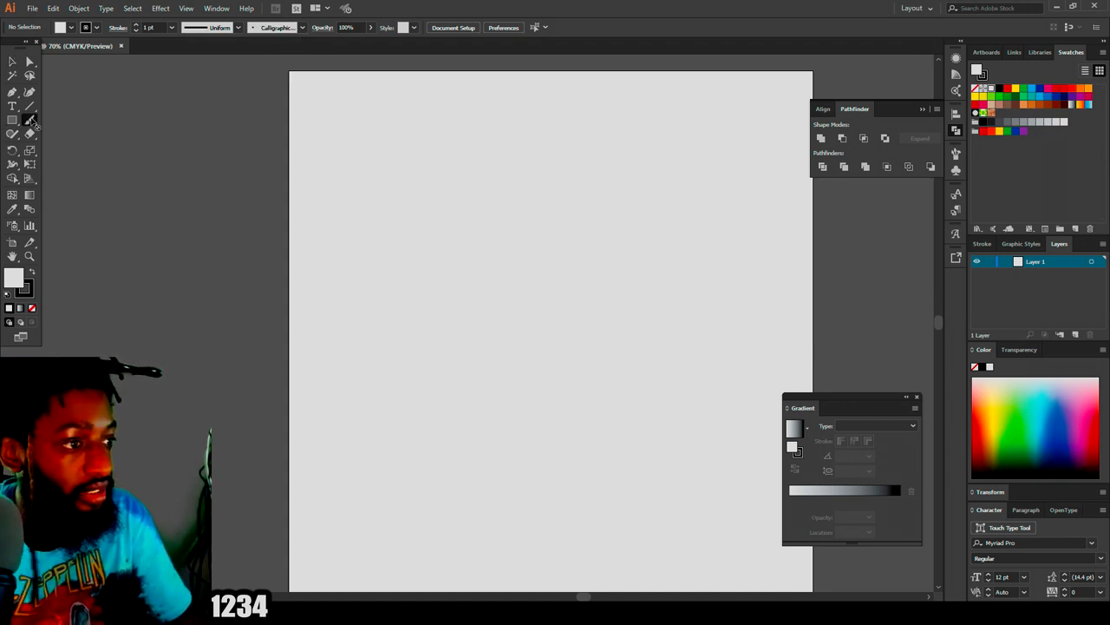
{"action": "key", "text": "slash"}
Paint several tapered test strokes across the artboard with the new brush and delete them all.
{"action": "left_click_drag", "start_coordinate": [555, 283], "coordinate": [550, 256]}
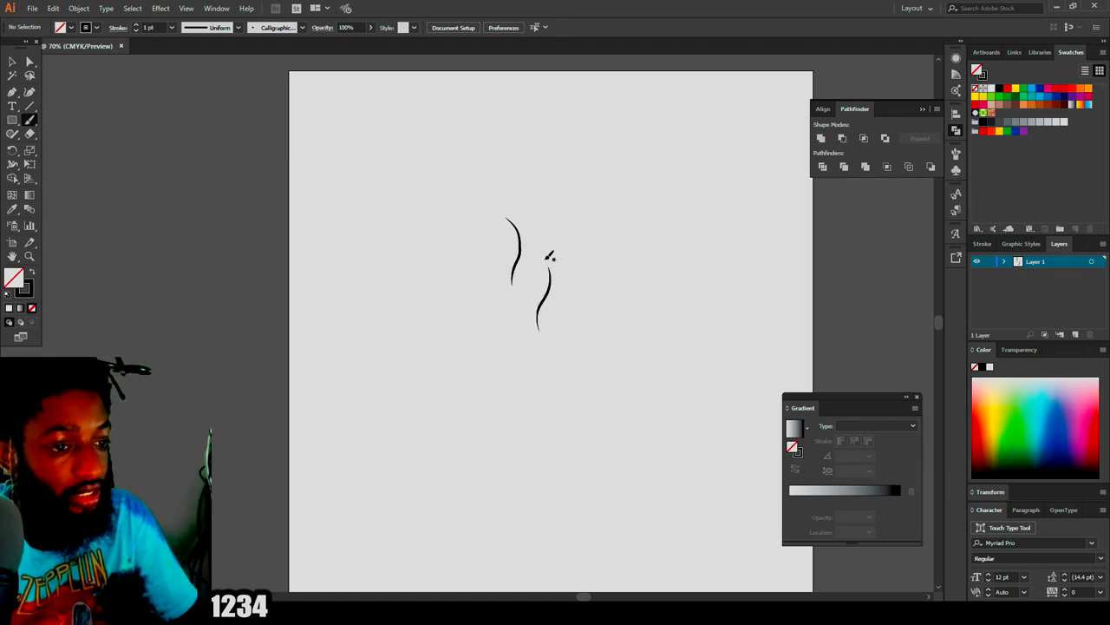
{"action": "left_click_drag", "start_coordinate": [616, 327], "coordinate": [595, 295]}
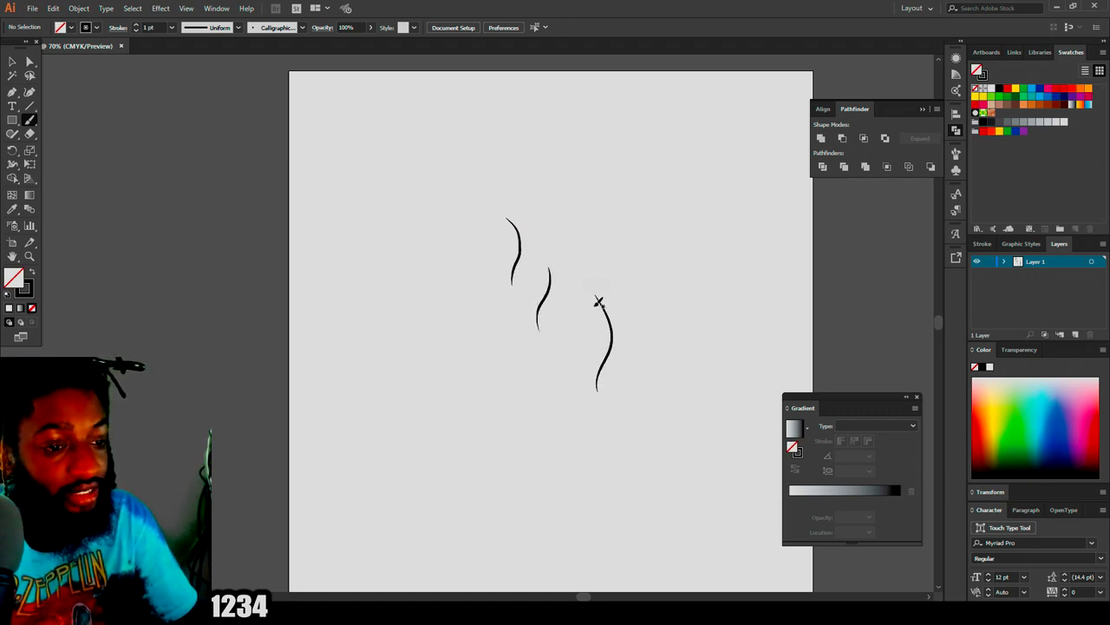
{"action": "left_click_drag", "start_coordinate": [558, 457], "coordinate": [559, 356]}
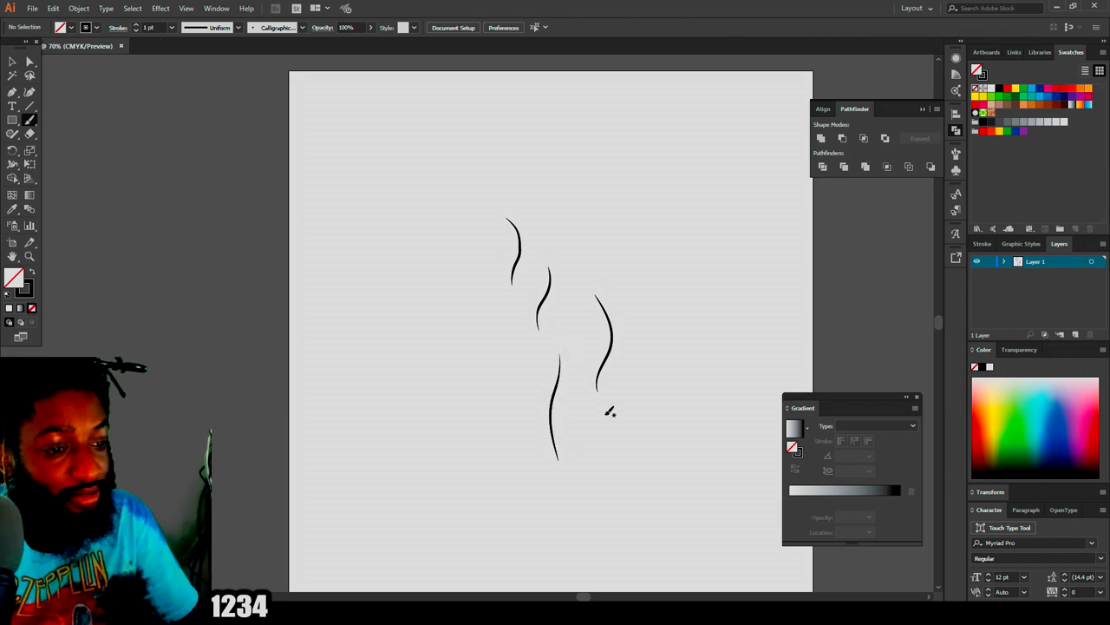
{"action": "mouse_move", "coordinate": [621, 447]}
{"action": "left_mouse_down"}
{"action": "mouse_move", "coordinate": [664, 373]}
{"action": "mouse_move", "coordinate": [553, 336]}
{"action": "mouse_move", "coordinate": [480, 350]}
{"action": "mouse_move", "coordinate": [472, 333]}
{"action": "mouse_move", "coordinate": [455, 338]}
{"action": "mouse_move", "coordinate": [434, 322]}
{"action": "mouse_move", "coordinate": [452, 316]}
{"action": "mouse_move", "coordinate": [431, 309]}
{"action": "mouse_move", "coordinate": [443, 309]}
{"action": "mouse_move", "coordinate": [394, 296]}
{"action": "mouse_move", "coordinate": [358, 272]}
{"action": "left_mouse_up"}
{"action": "left_click", "coordinate": [11, 62]}
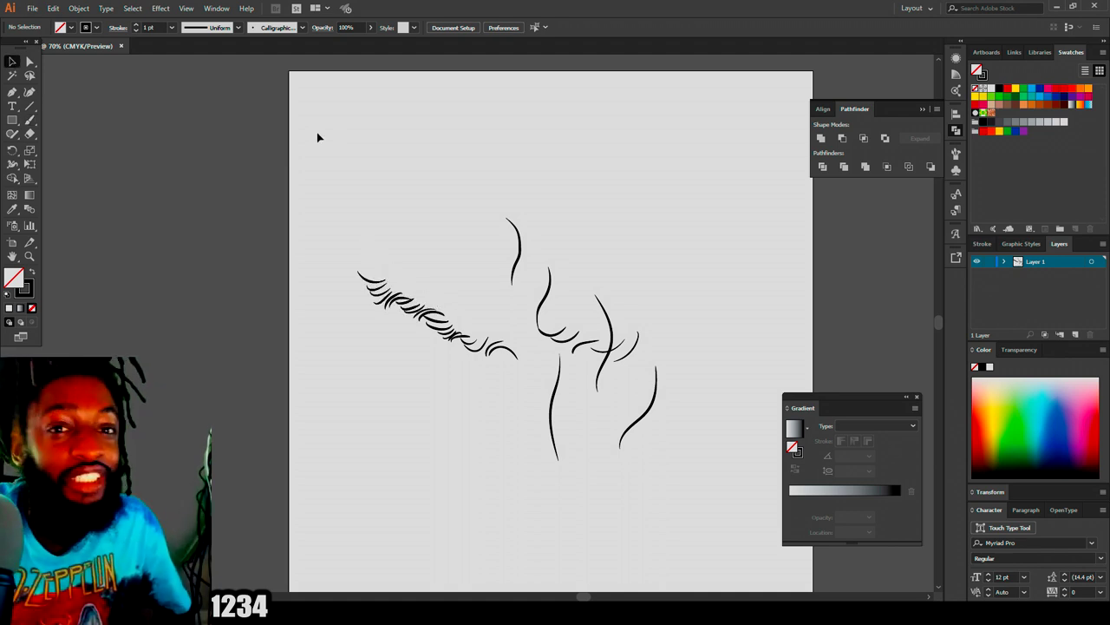
{"action": "left_click_drag", "start_coordinate": [382, 192], "coordinate": [691, 476]}
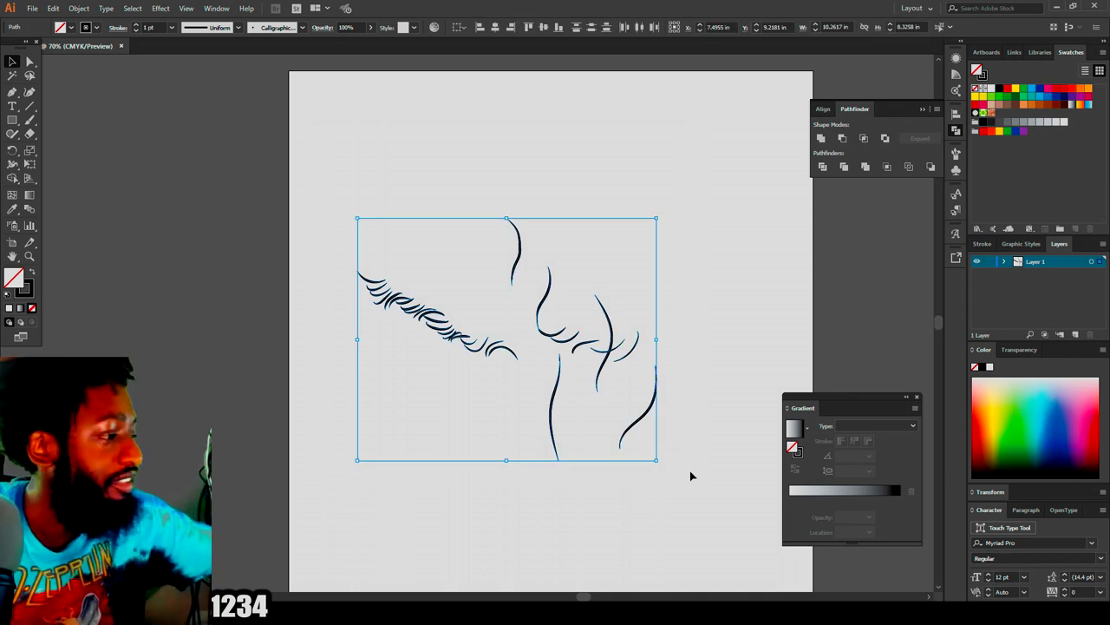
{"action": "key", "text": "Delete"}
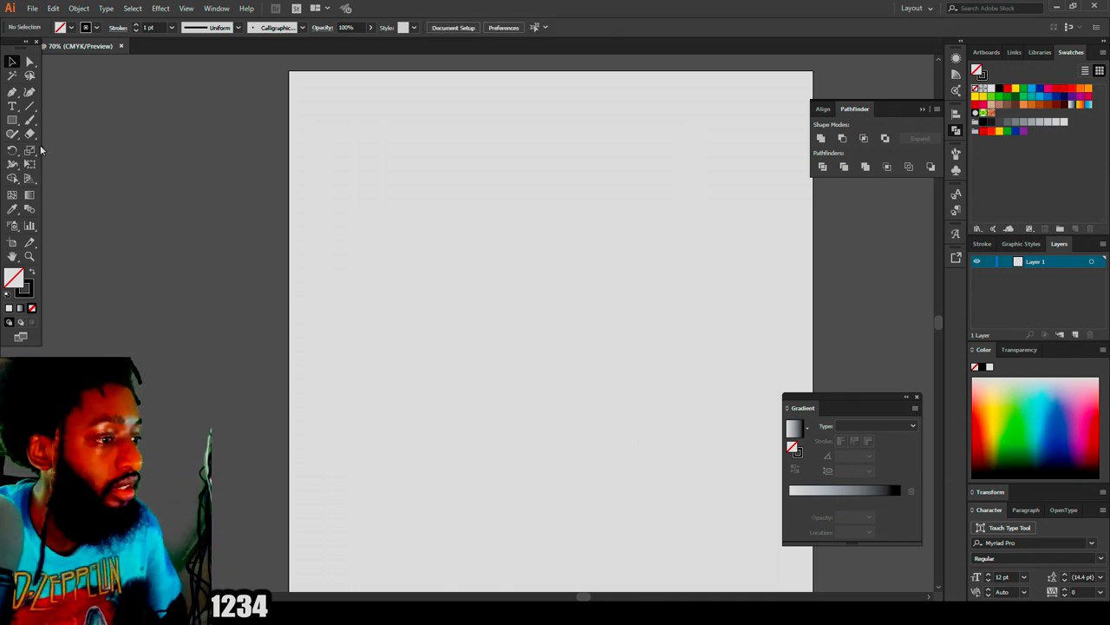
Set the stroke colour to crimson for sketching with the Paintbrush.
{"action": "double_click", "coordinate": [26, 291]}
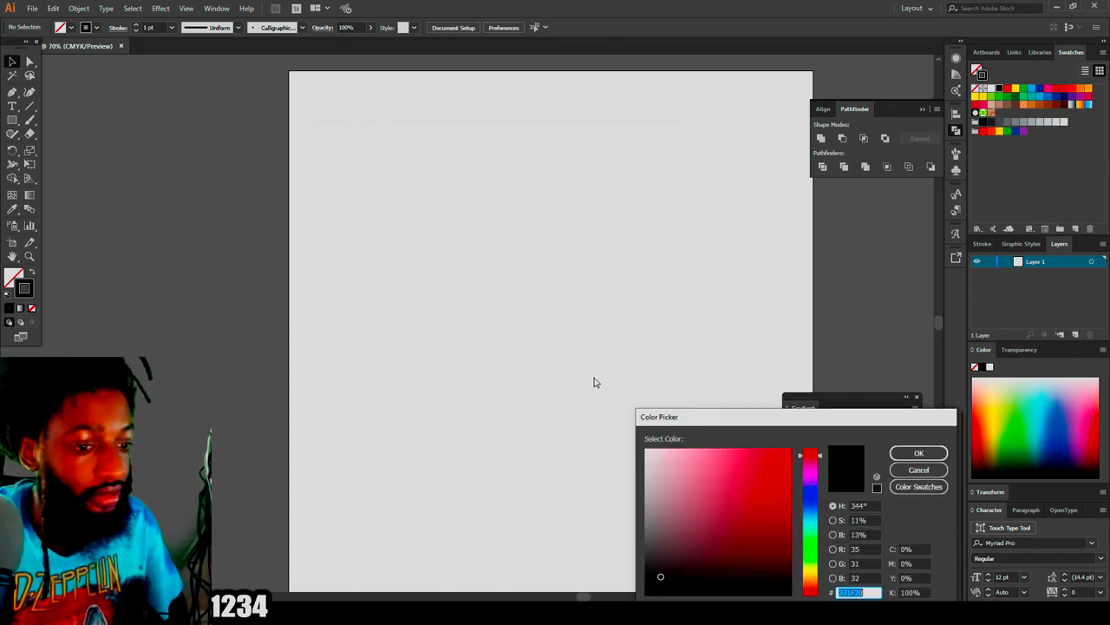
{"action": "left_click_drag", "start_coordinate": [688, 465], "coordinate": [736, 518]}
{"action": "left_click", "coordinate": [918, 452]}
{"action": "left_click", "coordinate": [29, 120]}
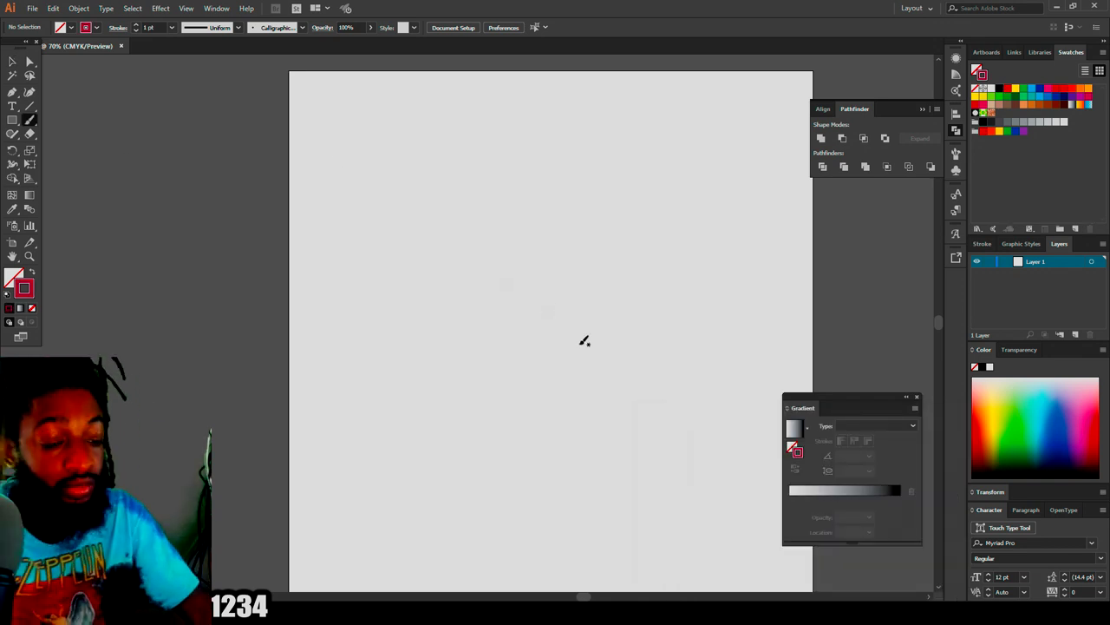
Sketch the head shape, ear, hairline and basic facial features in three-quarter view, lowering the stroke opacity to 47%.
{"action": "left_click_drag", "start_coordinate": [584, 460], "coordinate": [668, 400]}
{"action": "left_click", "coordinate": [372, 27]}
{"action": "left_click", "coordinate": [346, 41]}
{"action": "left_click_drag", "start_coordinate": [544, 477], "coordinate": [666, 354]}
{"action": "mouse_move", "coordinate": [574, 466]}
{"action": "left_mouse_down"}
{"action": "mouse_move", "coordinate": [661, 414]}
{"action": "mouse_move", "coordinate": [685, 321]}
{"action": "mouse_move", "coordinate": [657, 211]}
{"action": "mouse_move", "coordinate": [546, 144]}
{"action": "mouse_move", "coordinate": [456, 282]}
{"action": "mouse_move", "coordinate": [448, 322]}
{"action": "mouse_move", "coordinate": [490, 454]}
{"action": "mouse_move", "coordinate": [679, 327]}
{"action": "mouse_move", "coordinate": [505, 178]}
{"action": "mouse_move", "coordinate": [567, 216]}
{"action": "mouse_move", "coordinate": [548, 315]}
{"action": "mouse_move", "coordinate": [492, 294]}
{"action": "mouse_move", "coordinate": [483, 367]}
{"action": "mouse_move", "coordinate": [478, 360]}
{"action": "mouse_move", "coordinate": [567, 370]}
{"action": "mouse_move", "coordinate": [517, 403]}
{"action": "mouse_move", "coordinate": [488, 385]}
{"action": "mouse_move", "coordinate": [511, 406]}
{"action": "mouse_move", "coordinate": [491, 404]}
{"action": "mouse_move", "coordinate": [501, 442]}
{"action": "mouse_move", "coordinate": [535, 442]}
{"action": "mouse_move", "coordinate": [535, 451]}
{"action": "mouse_move", "coordinate": [512, 494]}
{"action": "mouse_move", "coordinate": [474, 463]}
{"action": "mouse_move", "coordinate": [486, 493]}
{"action": "left_mouse_up"}
{"action": "left_click_drag", "start_coordinate": [595, 277], "coordinate": [569, 232]}
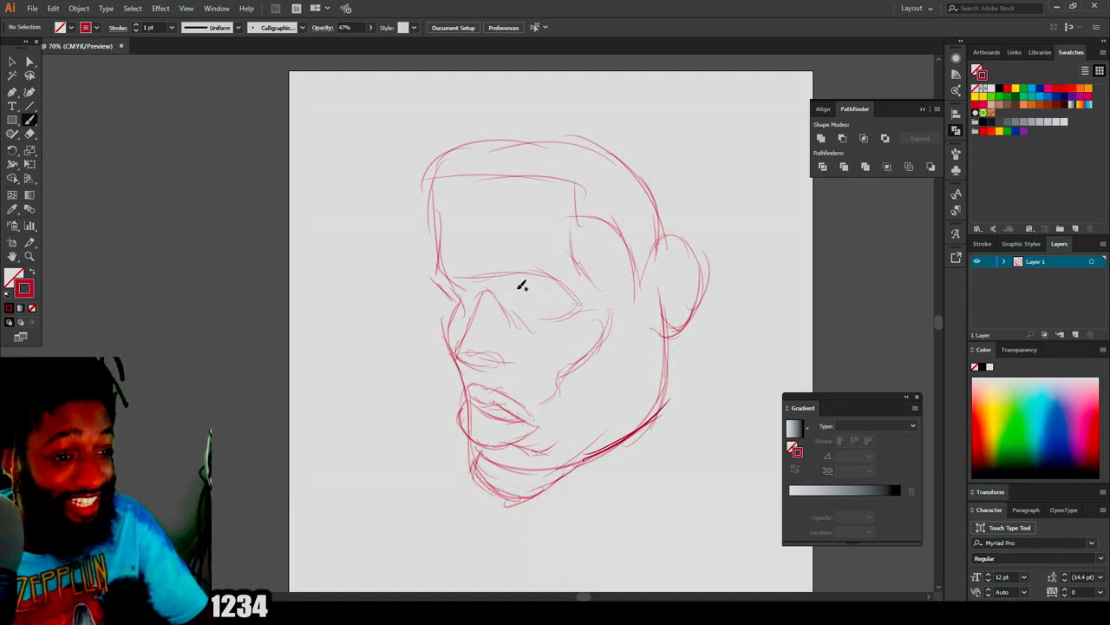
Sketch the eyes and a curly hair outline around the head, and reinforce the hairline above the forehead.
{"action": "mouse_move", "coordinate": [508, 277]}
{"action": "left_mouse_down"}
{"action": "mouse_move", "coordinate": [494, 268]}
{"action": "mouse_move", "coordinate": [492, 288]}
{"action": "mouse_move", "coordinate": [477, 284]}
{"action": "mouse_move", "coordinate": [572, 309]}
{"action": "mouse_move", "coordinate": [440, 309]}
{"action": "left_mouse_up"}
{"action": "mouse_move", "coordinate": [536, 314]}
{"action": "left_mouse_down"}
{"action": "mouse_move", "coordinate": [556, 310]}
{"action": "mouse_move", "coordinate": [527, 297]}
{"action": "left_mouse_up"}
{"action": "mouse_move", "coordinate": [672, 340]}
{"action": "left_mouse_down"}
{"action": "mouse_move", "coordinate": [646, 395]}
{"action": "mouse_move", "coordinate": [694, 334]}
{"action": "mouse_move", "coordinate": [649, 272]}
{"action": "mouse_move", "coordinate": [729, 153]}
{"action": "mouse_move", "coordinate": [720, 137]}
{"action": "left_mouse_up"}
{"action": "mouse_move", "coordinate": [434, 192]}
{"action": "left_mouse_down"}
{"action": "mouse_move", "coordinate": [400, 135]}
{"action": "mouse_move", "coordinate": [434, 83]}
{"action": "left_mouse_up"}
{"action": "left_click_drag", "start_coordinate": [666, 78], "coordinate": [694, 120]}
{"action": "left_click_drag", "start_coordinate": [577, 69], "coordinate": [477, 89]}
{"action": "left_click_drag", "start_coordinate": [720, 136], "coordinate": [699, 111]}
{"action": "mouse_move", "coordinate": [621, 230]}
{"action": "left_mouse_down"}
{"action": "mouse_move", "coordinate": [574, 220]}
{"action": "mouse_move", "coordinate": [569, 176]}
{"action": "mouse_move", "coordinate": [498, 165]}
{"action": "mouse_move", "coordinate": [438, 171]}
{"action": "left_mouse_up"}
Refine the sketch around the nostrils, lips, eyes and far side of the face with additional strokes.
{"action": "left_click_drag", "start_coordinate": [483, 380], "coordinate": [499, 372]}
{"action": "left_click_drag", "start_coordinate": [544, 434], "coordinate": [557, 403]}
{"action": "left_click_drag", "start_coordinate": [469, 416], "coordinate": [443, 320]}
{"action": "mouse_move", "coordinate": [477, 364]}
{"action": "left_mouse_down"}
{"action": "mouse_move", "coordinate": [495, 368]}
{"action": "mouse_move", "coordinate": [504, 345]}
{"action": "mouse_move", "coordinate": [527, 386]}
{"action": "left_mouse_up"}
{"action": "mouse_move", "coordinate": [543, 327]}
{"action": "left_mouse_down"}
{"action": "mouse_move", "coordinate": [463, 314]}
{"action": "mouse_move", "coordinate": [561, 301]}
{"action": "mouse_move", "coordinate": [441, 285]}
{"action": "left_mouse_up"}
{"action": "left_click_drag", "start_coordinate": [443, 288], "coordinate": [434, 232]}
{"action": "left_click_drag", "start_coordinate": [537, 316], "coordinate": [547, 319]}
{"action": "left_click_drag", "start_coordinate": [453, 301], "coordinate": [461, 294]}
Sketch the earlobe and inner ear folds, and add strokes around the far eye and forehead.
{"action": "mouse_move", "coordinate": [664, 348]}
{"action": "left_mouse_down"}
{"action": "mouse_move", "coordinate": [677, 357]}
{"action": "mouse_move", "coordinate": [708, 323]}
{"action": "left_mouse_up"}
{"action": "mouse_move", "coordinate": [669, 338]}
{"action": "left_mouse_down"}
{"action": "mouse_move", "coordinate": [651, 315]}
{"action": "mouse_move", "coordinate": [662, 284]}
{"action": "mouse_move", "coordinate": [690, 267]}
{"action": "left_mouse_up"}
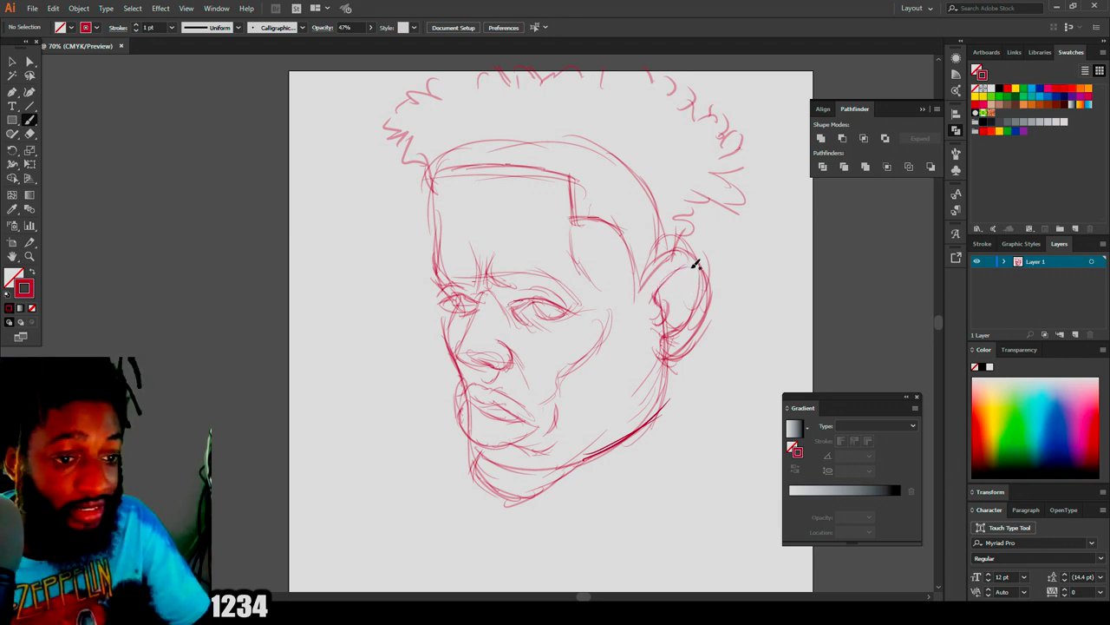
{"action": "mouse_move", "coordinate": [700, 266]}
{"action": "left_mouse_down"}
{"action": "mouse_move", "coordinate": [675, 314]}
{"action": "mouse_move", "coordinate": [656, 298]}
{"action": "mouse_move", "coordinate": [669, 289]}
{"action": "left_mouse_up"}
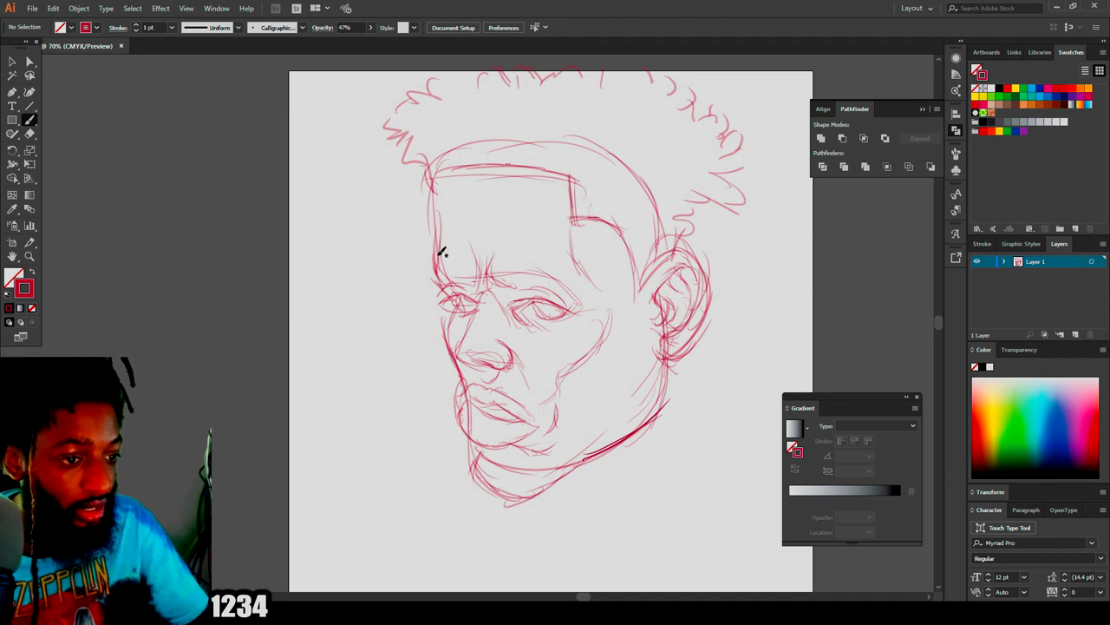
{"action": "left_click_drag", "start_coordinate": [443, 306], "coordinate": [436, 284]}
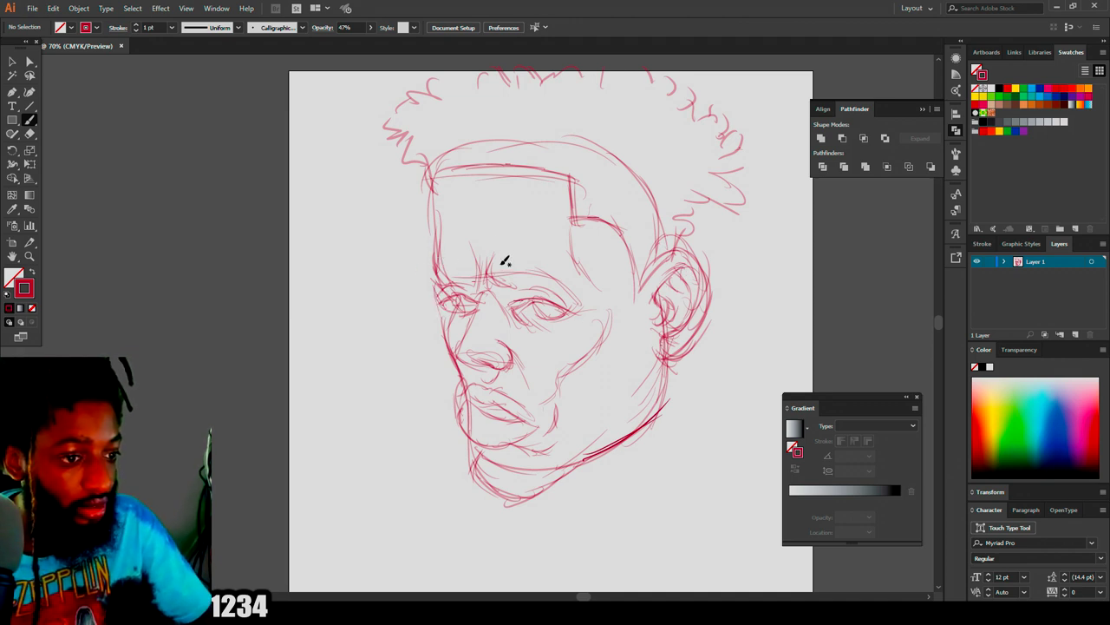
{"action": "left_click_drag", "start_coordinate": [523, 241], "coordinate": [556, 258]}
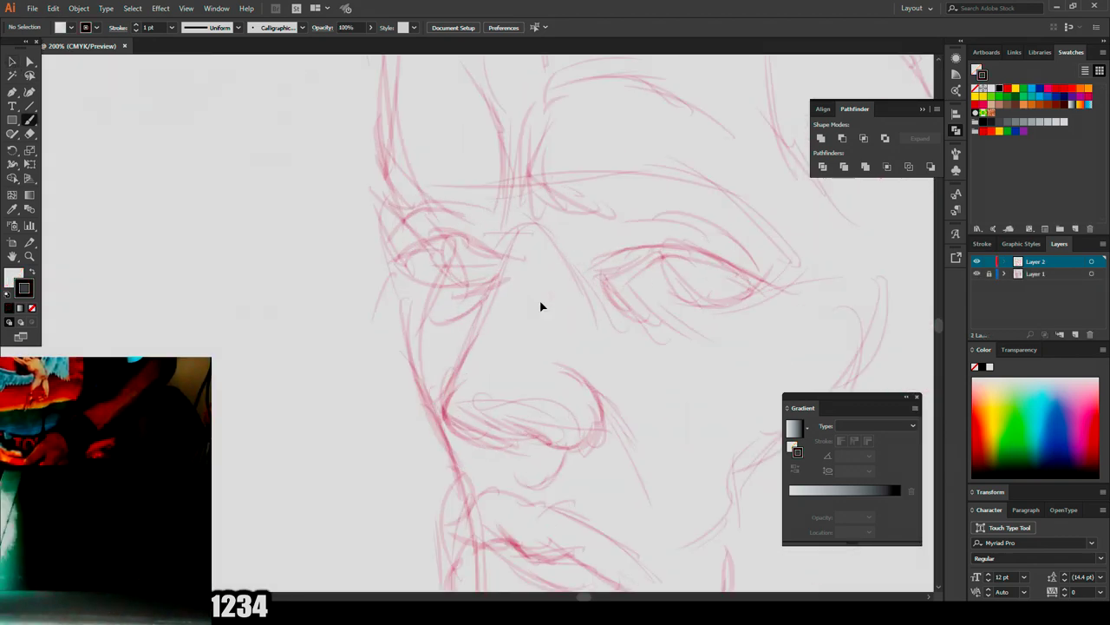
Ink the near eye's lids and inner corner in black on Layer 2 with no fill.
{"action": "scroll", "coordinate": [541, 306], "scroll_direction": "up", "scroll_amount": 2}
{"action": "mouse_move", "coordinate": [377, 276]}
{"action": "left_mouse_down"}
{"action": "mouse_move", "coordinate": [417, 250]}
{"action": "mouse_move", "coordinate": [527, 225]}
{"action": "mouse_move", "coordinate": [673, 277]}
{"action": "left_mouse_up"}
{"action": "mouse_move", "coordinate": [384, 276]}
{"action": "left_mouse_down"}
{"action": "mouse_move", "coordinate": [520, 297]}
{"action": "mouse_move", "coordinate": [713, 288]}
{"action": "left_mouse_up"}
{"action": "left_click_drag", "start_coordinate": [423, 272], "coordinate": [438, 239]}
{"action": "left_click", "coordinate": [172, 27]}
{"action": "left_click", "coordinate": [182, 42]}
{"action": "key", "text": "ctrl+shift+a"}
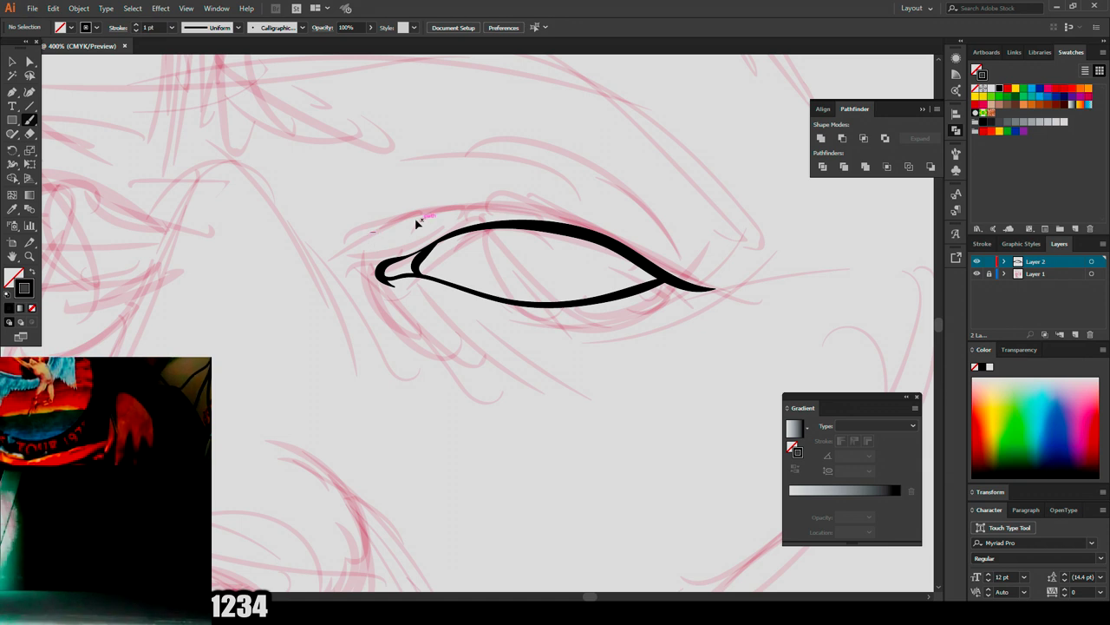
Ink the near eye's upper crease, the folds beneath it and the curved edge of the iris.
{"action": "mouse_move", "coordinate": [358, 235]}
{"action": "left_mouse_down"}
{"action": "mouse_move", "coordinate": [416, 173]}
{"action": "mouse_move", "coordinate": [423, 146]}
{"action": "mouse_move", "coordinate": [691, 226]}
{"action": "left_mouse_up"}
{"action": "left_click_drag", "start_coordinate": [390, 303], "coordinate": [442, 330]}
{"action": "mouse_move", "coordinate": [445, 313]}
{"action": "left_mouse_down"}
{"action": "mouse_move", "coordinate": [473, 326]}
{"action": "mouse_move", "coordinate": [609, 332]}
{"action": "left_mouse_up"}
{"action": "mouse_move", "coordinate": [560, 303]}
{"action": "left_mouse_down"}
{"action": "mouse_move", "coordinate": [509, 258]}
{"action": "mouse_move", "coordinate": [503, 227]}
{"action": "left_mouse_up"}
Ink the nose over the sketch, covering the nostril, the nostril wing, the underside and the bridge.
{"action": "key", "text": "ctrl+minus"}
{"action": "left_click_drag", "start_coordinate": [391, 465], "coordinate": [540, 369]}
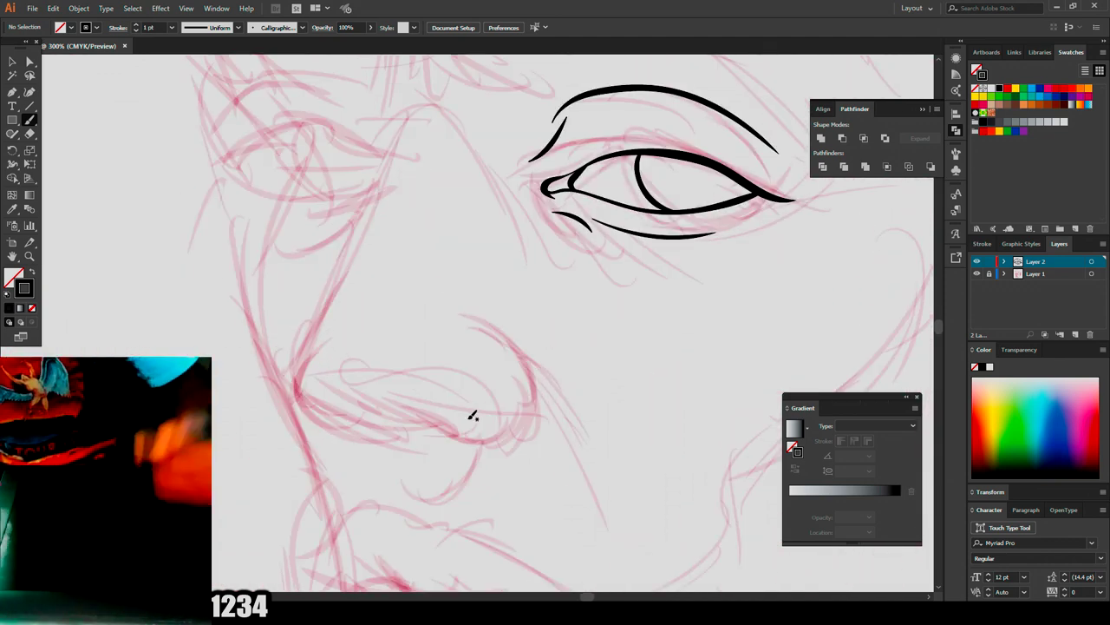
{"action": "mouse_move", "coordinate": [471, 428]}
{"action": "left_mouse_down"}
{"action": "mouse_move", "coordinate": [405, 401]}
{"action": "mouse_move", "coordinate": [456, 427]}
{"action": "mouse_move", "coordinate": [408, 410]}
{"action": "mouse_move", "coordinate": [536, 381]}
{"action": "mouse_move", "coordinate": [477, 338]}
{"action": "left_mouse_up"}
{"action": "left_click_drag", "start_coordinate": [401, 442], "coordinate": [306, 406]}
{"action": "scroll", "coordinate": [317, 438], "scroll_direction": "up", "scroll_amount": 2}
{"action": "mouse_move", "coordinate": [298, 459]}
{"action": "left_mouse_down"}
{"action": "mouse_move", "coordinate": [351, 320]}
{"action": "mouse_move", "coordinate": [373, 196]}
{"action": "left_mouse_up"}
Ink the far eye with its lids, upper crease, iris and lower fold.
{"action": "scroll", "coordinate": [382, 214], "scroll_direction": "up", "scroll_amount": 1}
{"action": "scroll", "coordinate": [381, 215], "scroll_direction": "left", "scroll_amount": 2}
{"action": "mouse_move", "coordinate": [304, 286]}
{"action": "left_mouse_down"}
{"action": "mouse_move", "coordinate": [455, 265]}
{"action": "mouse_move", "coordinate": [464, 288]}
{"action": "mouse_move", "coordinate": [373, 305]}
{"action": "mouse_move", "coordinate": [464, 290]}
{"action": "mouse_move", "coordinate": [380, 254]}
{"action": "left_mouse_up"}
{"action": "mouse_move", "coordinate": [453, 248]}
{"action": "left_mouse_down"}
{"action": "mouse_move", "coordinate": [427, 205]}
{"action": "mouse_move", "coordinate": [313, 251]}
{"action": "left_mouse_up"}
{"action": "left_click_drag", "start_coordinate": [342, 326], "coordinate": [446, 317]}
Ink the frown lines between the eyebrows above the nose bridge.
{"action": "key", "text": "ctrl+minus"}
{"action": "key", "text": "ctrl+minus"}
{"action": "key", "text": "ctrl+equal"}
{"action": "left_click_drag", "start_coordinate": [646, 241], "coordinate": [597, 324]}
{"action": "mouse_move", "coordinate": [507, 332]}
{"action": "left_mouse_down"}
{"action": "mouse_move", "coordinate": [484, 329]}
{"action": "mouse_move", "coordinate": [462, 230]}
{"action": "left_mouse_up"}
{"action": "left_click_drag", "start_coordinate": [451, 299], "coordinate": [496, 351]}
Ink the smile line running down from the nostril wing and the short philtrum curve under the nose.
{"action": "scroll", "coordinate": [497, 360], "scroll_direction": "down", "scroll_amount": 4}
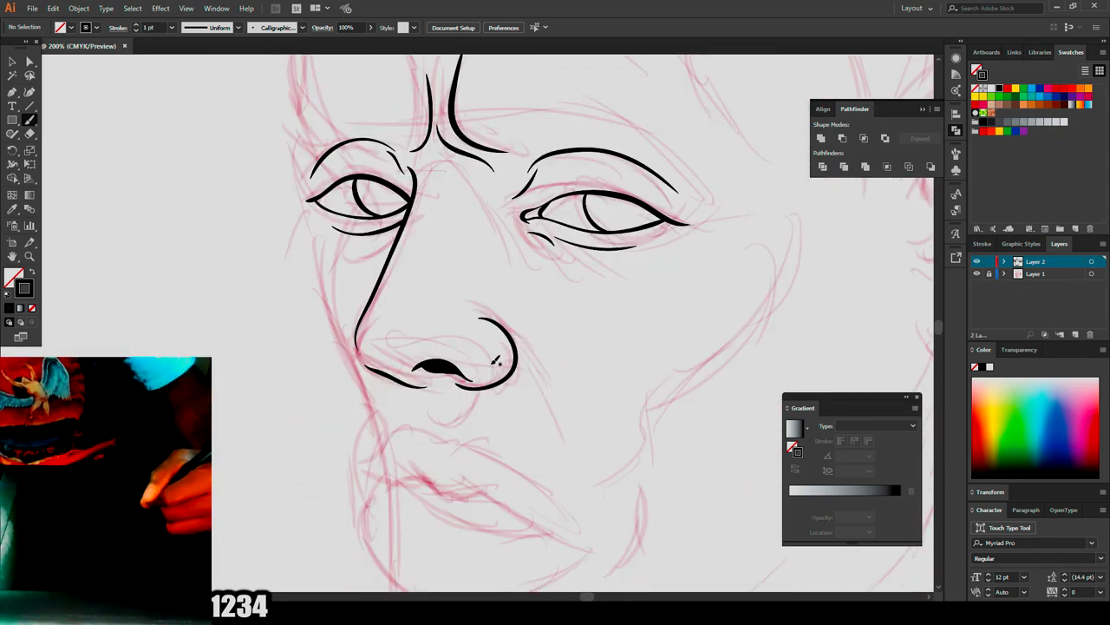
{"action": "left_click_drag", "start_coordinate": [485, 316], "coordinate": [573, 433]}
{"action": "scroll", "coordinate": [515, 436], "scroll_direction": "down", "scroll_amount": 1}
{"action": "mouse_move", "coordinate": [419, 382]}
{"action": "left_mouse_down"}
{"action": "mouse_move", "coordinate": [447, 369]}
{"action": "mouse_move", "coordinate": [449, 348]}
{"action": "left_mouse_up"}
Ink the upper lip's outline, the mouth line and the scalloped lower edge of the teeth.
{"action": "scroll", "coordinate": [399, 390], "scroll_direction": "down", "scroll_amount": 1}
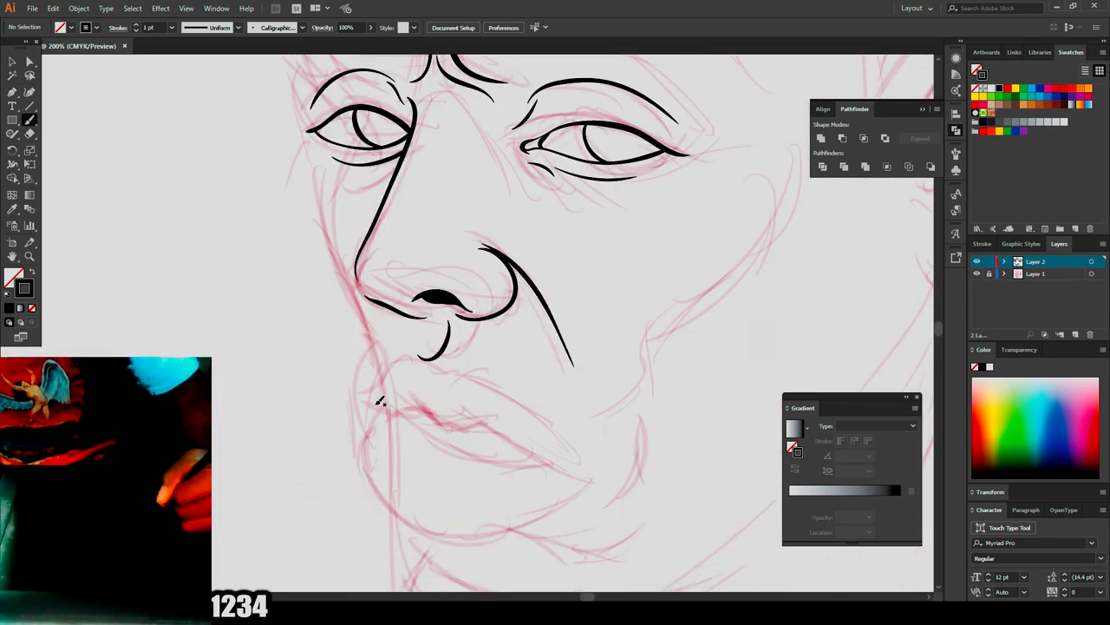
{"action": "left_click_drag", "start_coordinate": [472, 421], "coordinate": [598, 469]}
{"action": "mouse_move", "coordinate": [422, 369]}
{"action": "left_mouse_down"}
{"action": "mouse_move", "coordinate": [487, 370]}
{"action": "mouse_move", "coordinate": [582, 463]}
{"action": "left_mouse_up"}
{"action": "key", "text": "ctrl+plus"}
{"action": "key", "text": "ctrl+plus"}
{"action": "key", "text": "ctrl+plus"}
{"action": "mouse_move", "coordinate": [760, 401]}
{"action": "left_mouse_down"}
{"action": "mouse_move", "coordinate": [719, 420]}
{"action": "mouse_move", "coordinate": [543, 389]}
{"action": "mouse_move", "coordinate": [405, 307]}
{"action": "mouse_move", "coordinate": [396, 257]}
{"action": "left_mouse_up"}
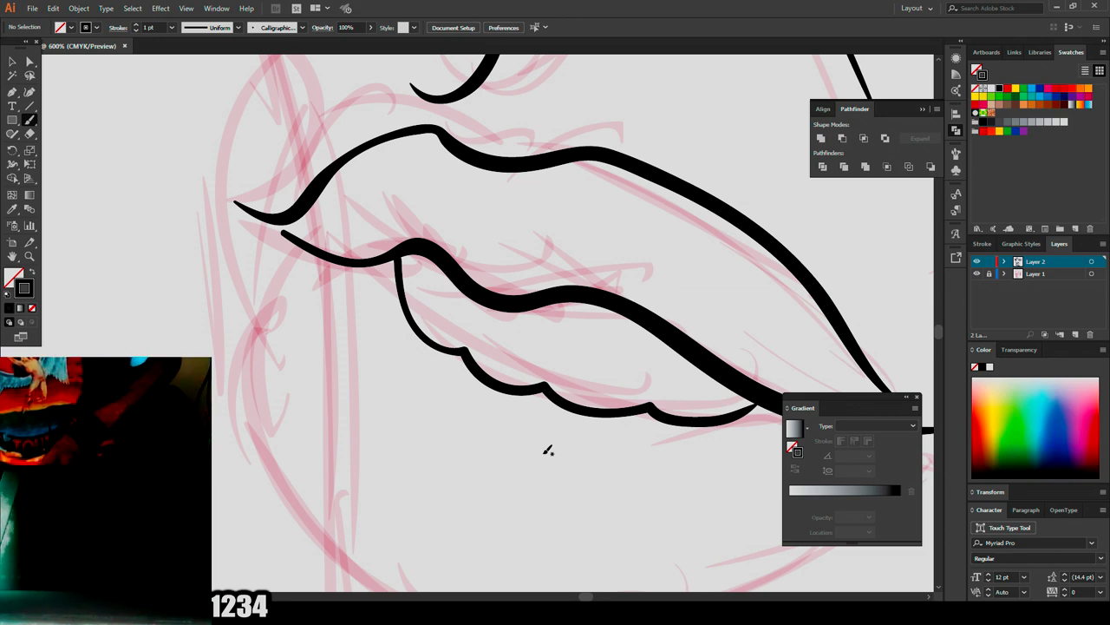
Ink the curve beneath the teeth and the full lower lip outline, and thicken the near corner of the mouth.
{"action": "key", "text": "ctrl+minus"}
{"action": "key", "text": "ctrl+minus"}
{"action": "key", "text": "ctrl+minus"}
{"action": "key", "text": "ctrl+plus"}
{"action": "key", "text": "ctrl+plus"}
{"action": "mouse_move", "coordinate": [590, 337]}
{"action": "left_mouse_down"}
{"action": "mouse_move", "coordinate": [457, 353]}
{"action": "mouse_move", "coordinate": [372, 311]}
{"action": "left_mouse_up"}
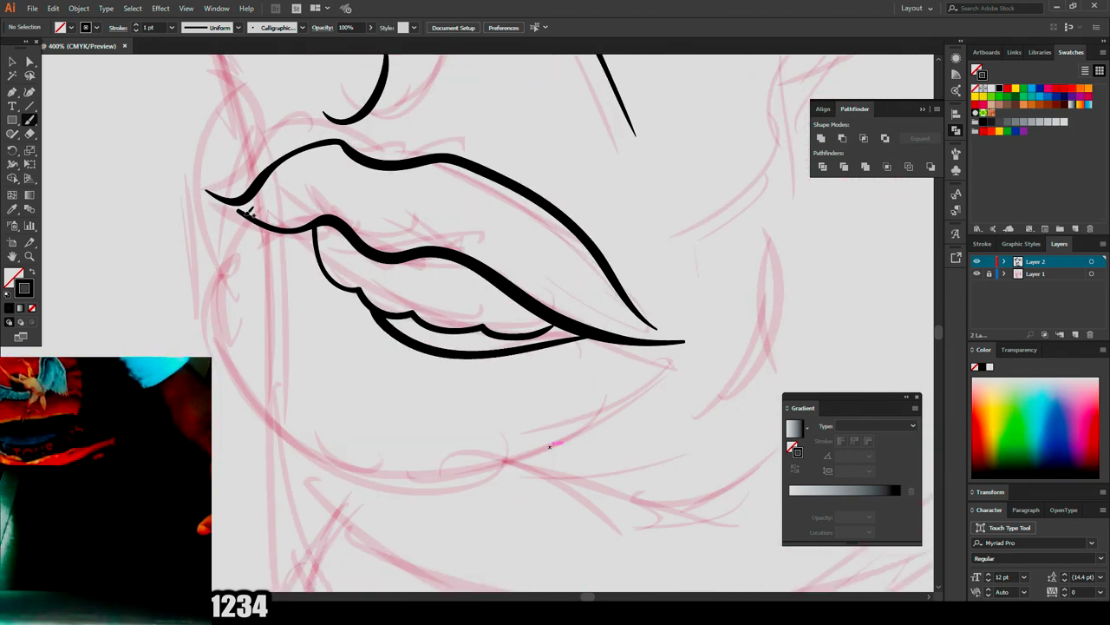
{"action": "mouse_move", "coordinate": [224, 198]}
{"action": "left_mouse_down"}
{"action": "mouse_move", "coordinate": [245, 218]}
{"action": "mouse_move", "coordinate": [231, 279]}
{"action": "mouse_move", "coordinate": [266, 405]}
{"action": "mouse_move", "coordinate": [433, 483]}
{"action": "mouse_move", "coordinate": [610, 394]}
{"action": "mouse_move", "coordinate": [682, 342]}
{"action": "left_mouse_up"}
{"action": "left_click_drag", "start_coordinate": [700, 355], "coordinate": [662, 292]}
{"action": "mouse_move", "coordinate": [691, 339]}
{"action": "left_mouse_down"}
{"action": "mouse_move", "coordinate": [671, 314]}
{"action": "mouse_move", "coordinate": [672, 331]}
{"action": "mouse_move", "coordinate": [614, 286]}
{"action": "left_mouse_up"}
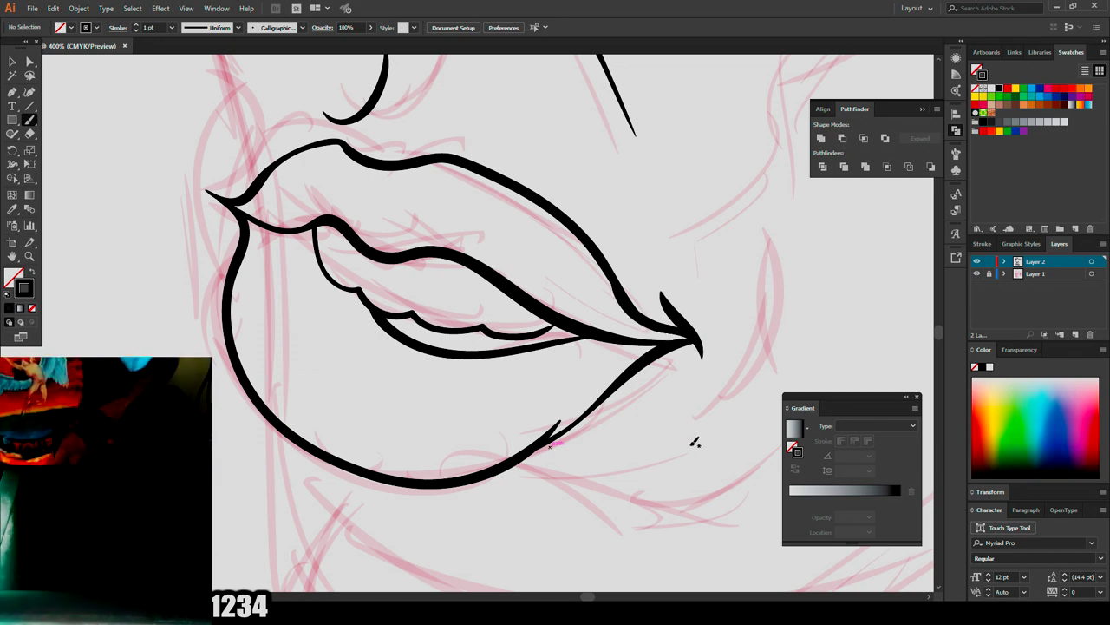
Ink the curve beside the mouth corner, the long cheekbone line and the short crease under the lower lip.
{"action": "key", "text": "ctrl+minus"}
{"action": "key", "text": "ctrl+minus"}
{"action": "key", "text": "ctrl+minus"}
{"action": "scroll", "coordinate": [713, 414], "scroll_direction": "up", "scroll_amount": 1}
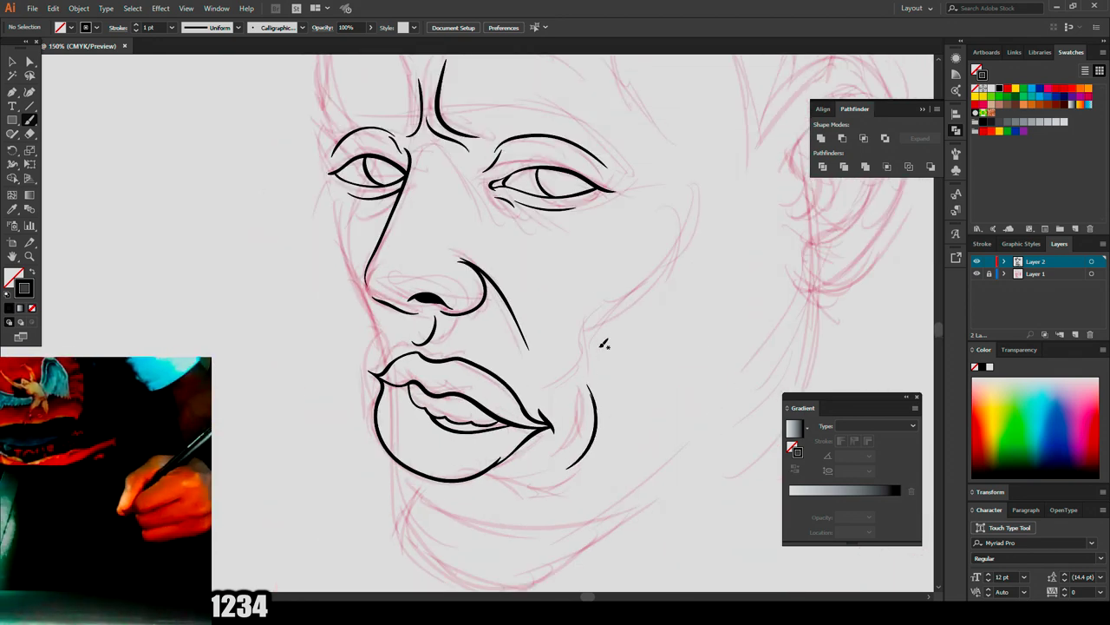
{"action": "left_click_drag", "start_coordinate": [621, 309], "coordinate": [694, 222]}
{"action": "scroll", "coordinate": [520, 431], "scroll_direction": "down", "scroll_amount": 2}
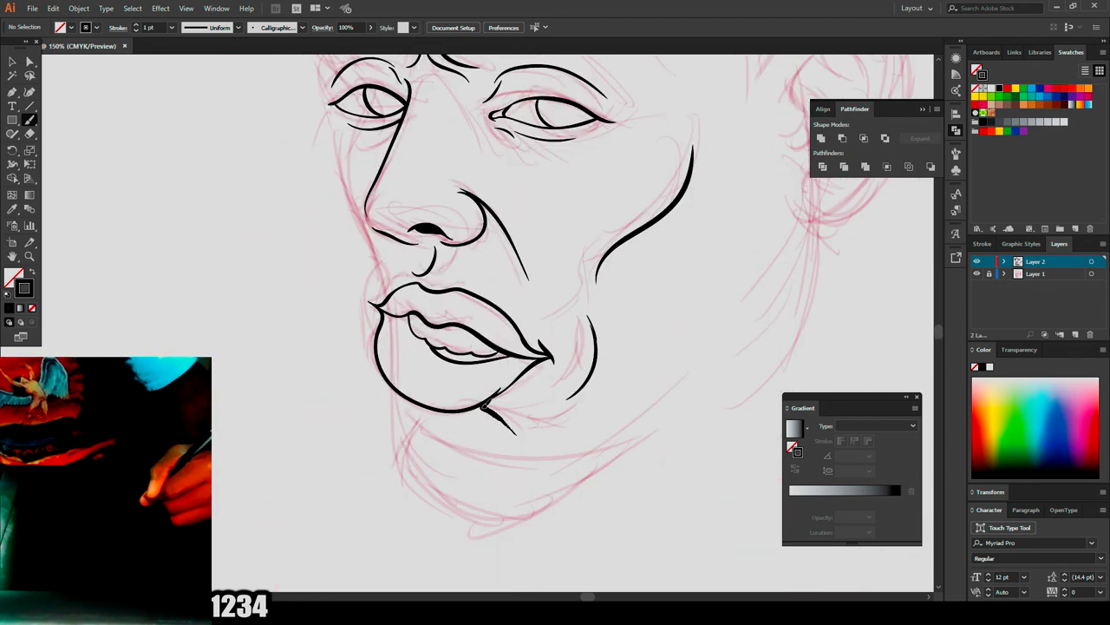
{"action": "left_click_drag", "start_coordinate": [485, 406], "coordinate": [480, 407]}
Ink the ear's outline and its inner fold lines beside the jaw.
{"action": "scroll", "coordinate": [612, 520], "scroll_direction": "up", "scroll_amount": 1}
{"action": "key", "text": "ctrl+minus"}
{"action": "key", "text": "ctrl+minus"}
{"action": "key", "text": "ctrl+plus"}
{"action": "key", "text": "ctrl+plus"}
{"action": "key", "text": "ctrl+plus"}
{"action": "scroll", "coordinate": [580, 415], "scroll_direction": "down", "scroll_amount": 2}
{"action": "mouse_move", "coordinate": [555, 454]}
{"action": "left_mouse_down"}
{"action": "mouse_move", "coordinate": [541, 410]}
{"action": "mouse_move", "coordinate": [564, 355]}
{"action": "left_mouse_up"}
{"action": "left_click_drag", "start_coordinate": [552, 399], "coordinate": [528, 321]}
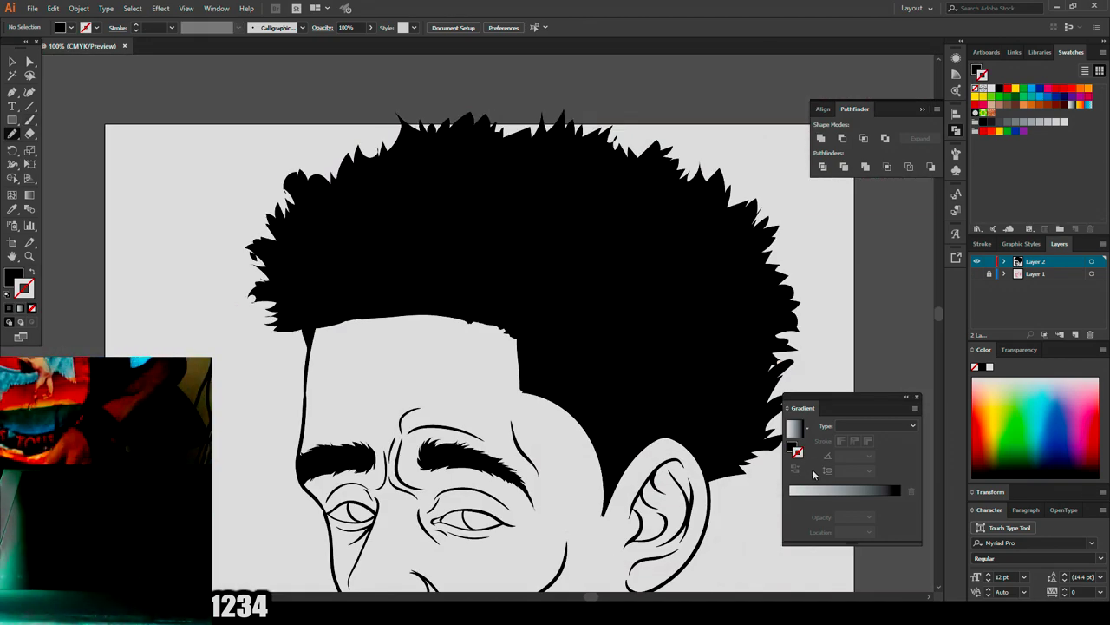
Draw a solid black pupil inside the iris of the far eye.
{"action": "key", "text": "ctrl+minus"}
{"action": "key", "text": "ctrl+minus"}
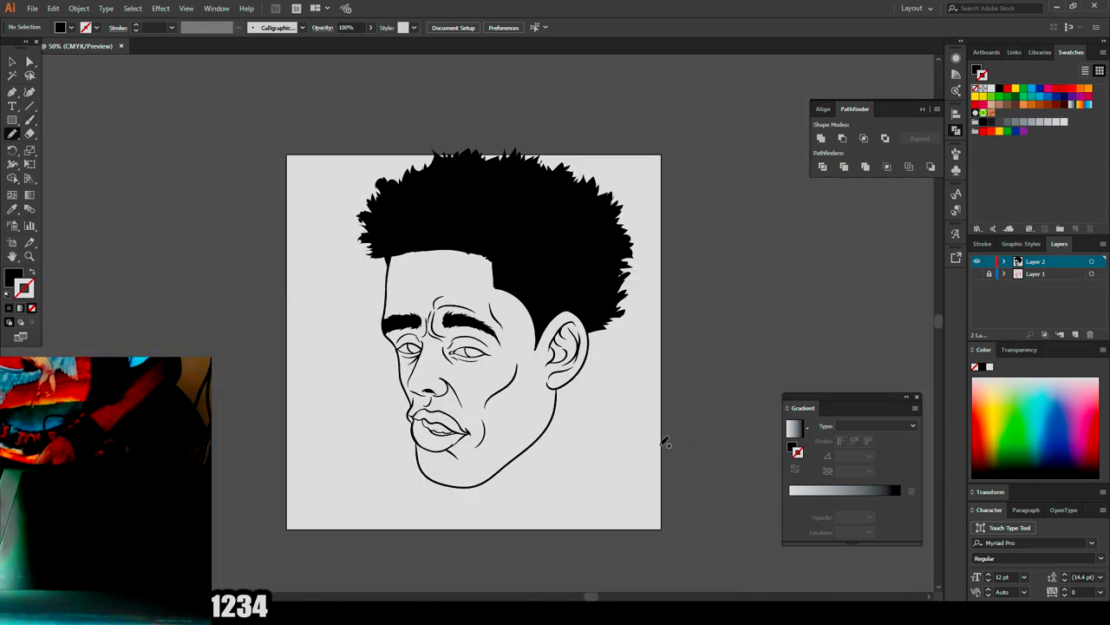
{"action": "scroll", "coordinate": [460, 357], "scroll_direction": "up", "scroll_amount": 8}
{"action": "mouse_move", "coordinate": [694, 239]}
{"action": "left_mouse_down"}
{"action": "mouse_move", "coordinate": [599, 278]}
{"action": "mouse_move", "coordinate": [677, 232]}
{"action": "mouse_move", "coordinate": [661, 279]}
{"action": "mouse_move", "coordinate": [684, 205]}
{"action": "left_mouse_up"}
{"action": "scroll", "coordinate": [671, 272], "scroll_direction": "down", "scroll_amount": 3}
{"action": "scroll", "coordinate": [265, 286], "scroll_direction": "up", "scroll_amount": 4}
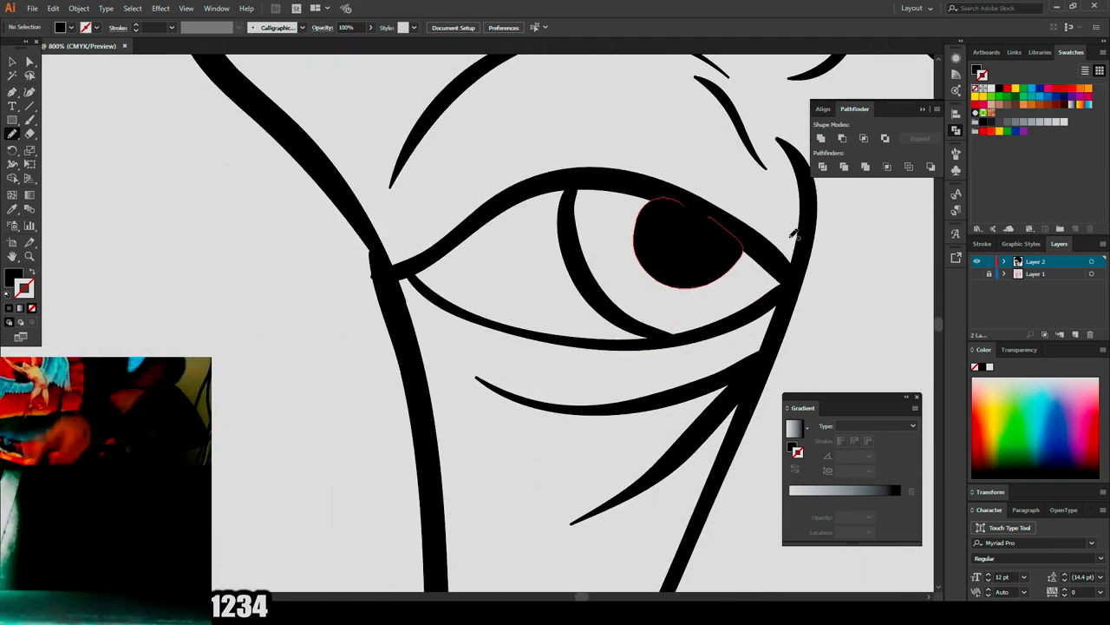
Fill the gap between the scalloped teeth edge and the curve beneath it with a solid black shape.
{"action": "scroll", "coordinate": [743, 243], "scroll_direction": "down", "scroll_amount": 4}
{"action": "scroll", "coordinate": [702, 246], "scroll_direction": "up", "scroll_amount": 5}
{"action": "mouse_move", "coordinate": [312, 286]}
{"action": "left_mouse_down"}
{"action": "mouse_move", "coordinate": [408, 364]}
{"action": "mouse_move", "coordinate": [613, 369]}
{"action": "mouse_move", "coordinate": [729, 345]}
{"action": "left_mouse_up"}
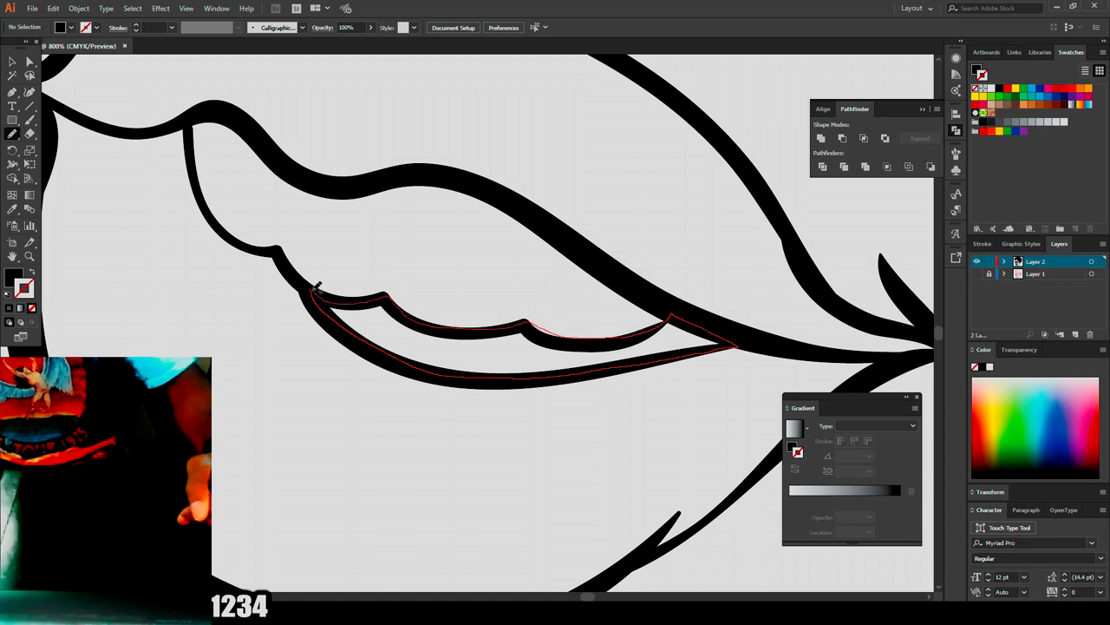
{"action": "left_click_drag", "start_coordinate": [317, 288], "coordinate": [317, 288]}
Draw a solid black chin beard with jagged upper and lower edges around the chin line.
{"action": "scroll", "coordinate": [613, 367], "scroll_direction": "down", "scroll_amount": 5}
{"action": "scroll", "coordinate": [618, 357], "scroll_direction": "up", "scroll_amount": 4}
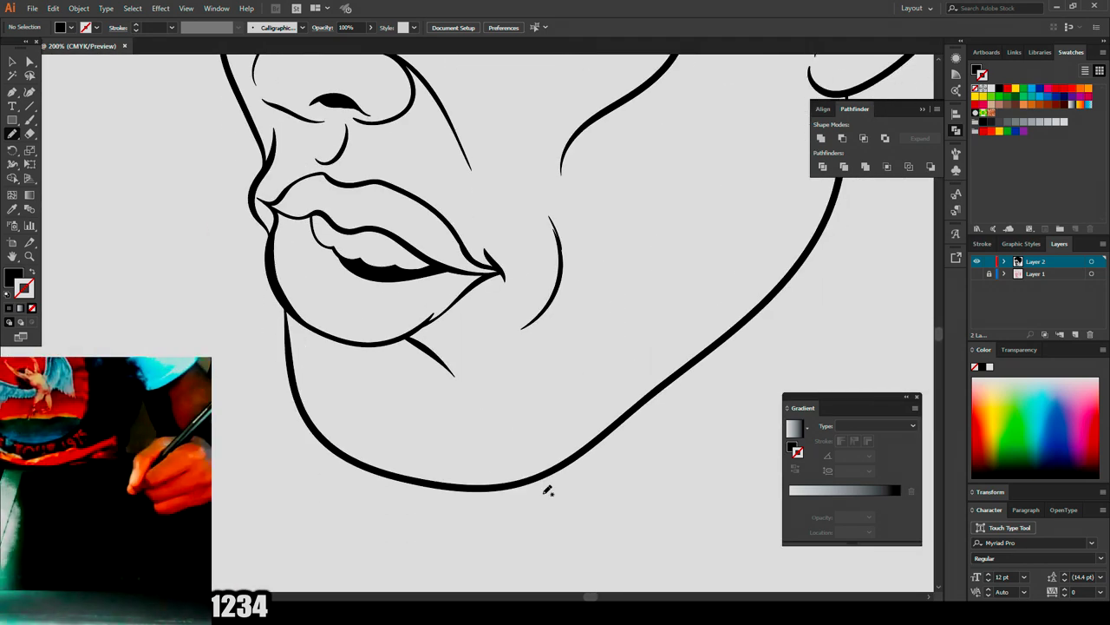
{"action": "mouse_move", "coordinate": [519, 446]}
{"action": "left_mouse_down"}
{"action": "mouse_move", "coordinate": [475, 440]}
{"action": "mouse_move", "coordinate": [425, 430]}
{"action": "left_mouse_up"}
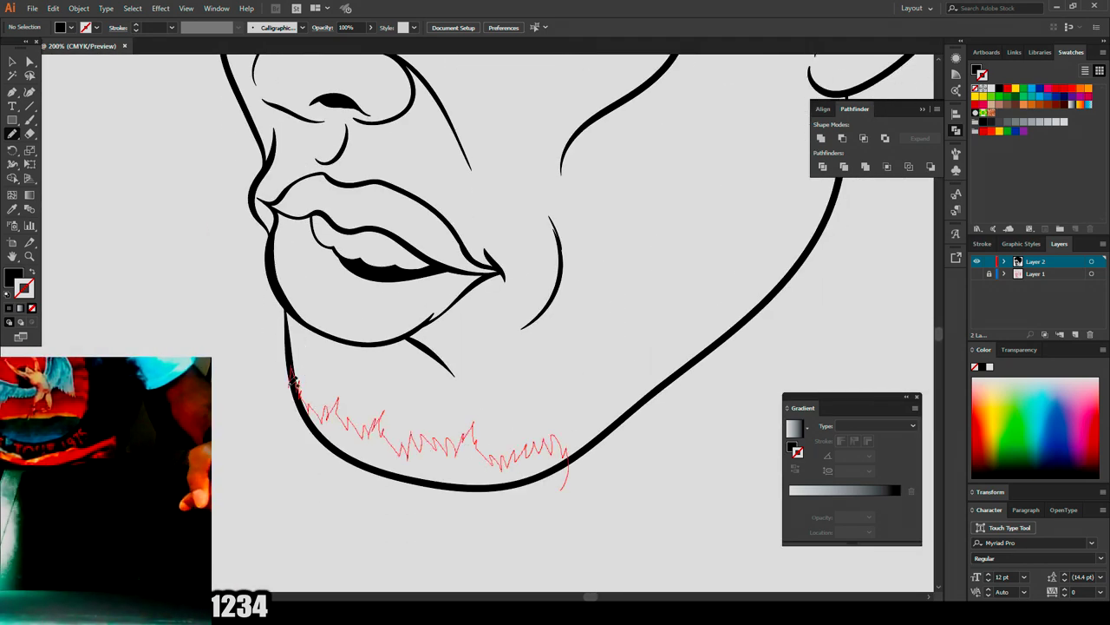
{"action": "left_click_drag", "start_coordinate": [396, 523], "coordinate": [514, 540]}
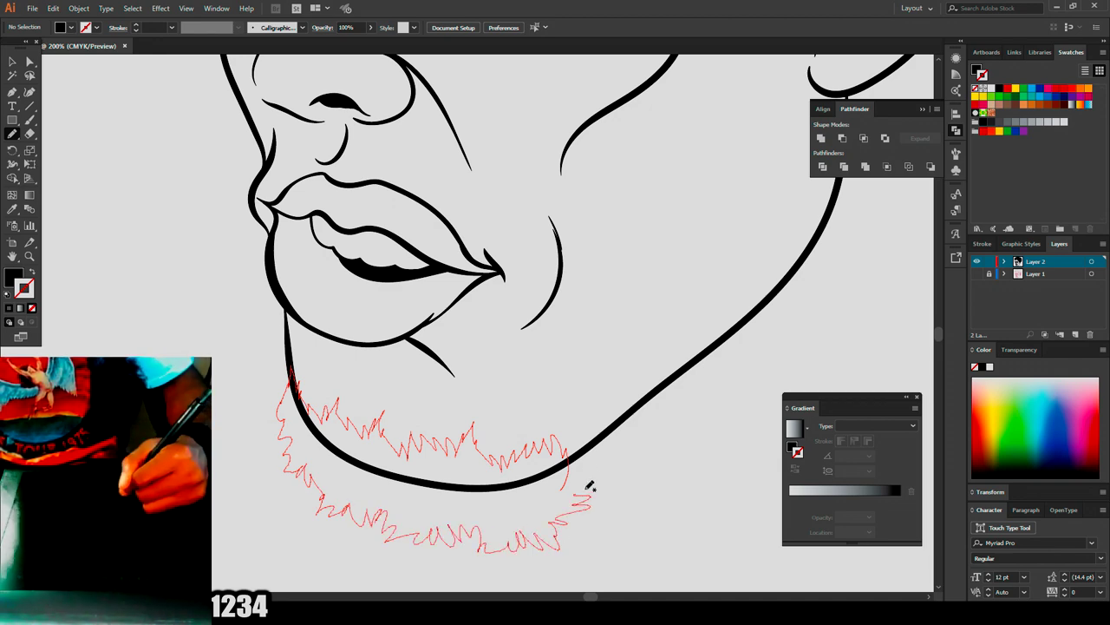
{"action": "left_click_drag", "start_coordinate": [572, 475], "coordinate": [572, 475]}
Extend the beard with a jagged solid black shape running from the chin along the jawline toward the ear.
{"action": "key", "text": "ctrl+minus"}
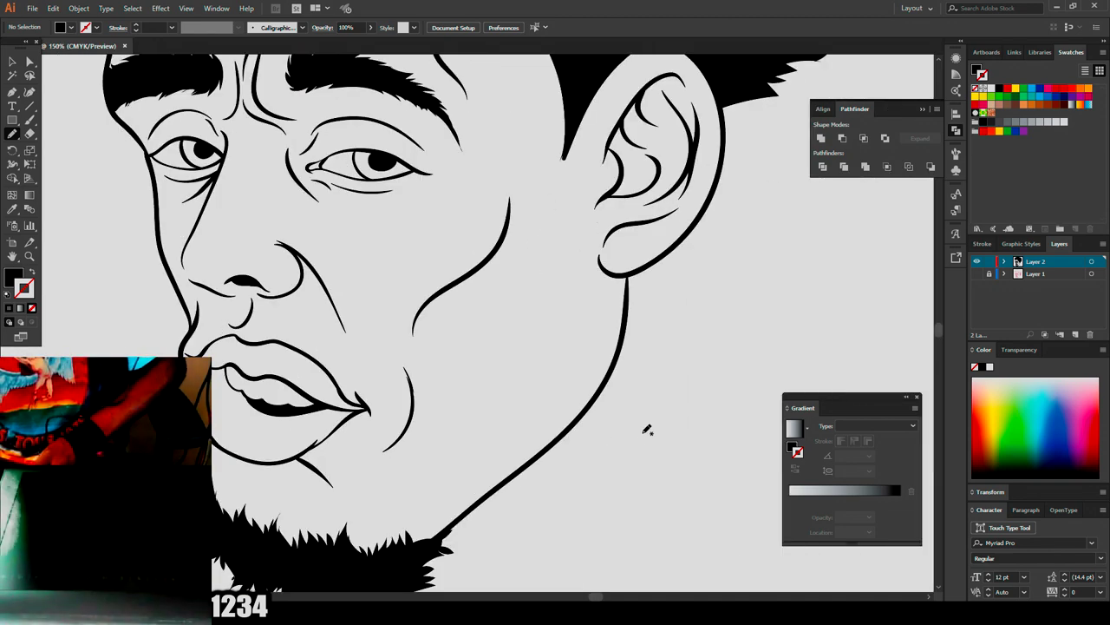
{"action": "scroll", "coordinate": [642, 430], "scroll_direction": "down", "scroll_amount": 2}
{"action": "left_click_drag", "start_coordinate": [598, 334], "coordinate": [620, 259]}
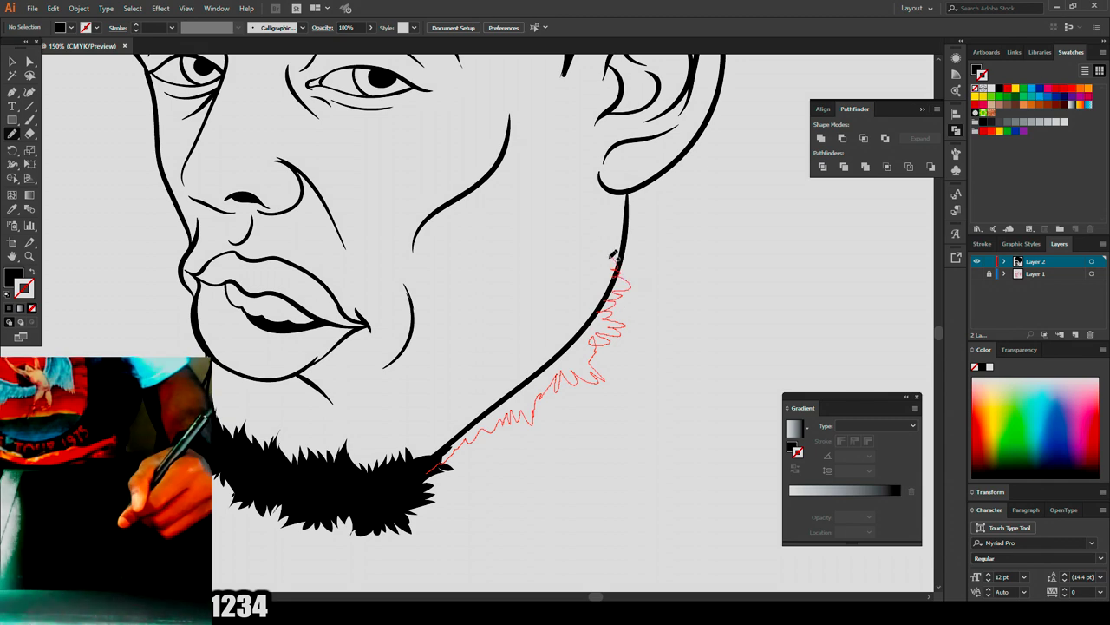
{"action": "mouse_move", "coordinate": [375, 373]}
{"action": "left_mouse_down"}
{"action": "mouse_move", "coordinate": [362, 440]}
{"action": "mouse_move", "coordinate": [426, 473]}
{"action": "left_mouse_up"}
Add pointed black hair tufts along the jaw beard's cheek edge and its outer edge below the earlobe.
{"action": "key", "text": "ctrl+minus"}
{"action": "key", "text": "ctrl+plus"}
{"action": "key", "text": "ctrl+plus"}
{"action": "scroll", "coordinate": [486, 366], "scroll_direction": "up", "scroll_amount": 3}
{"action": "scroll", "coordinate": [486, 366], "scroll_direction": "down", "scroll_amount": 1}
{"action": "mouse_move", "coordinate": [471, 400]}
{"action": "left_mouse_down"}
{"action": "mouse_move", "coordinate": [484, 369]}
{"action": "mouse_move", "coordinate": [517, 368]}
{"action": "left_mouse_up"}
{"action": "scroll", "coordinate": [485, 347], "scroll_direction": "down", "scroll_amount": 1}
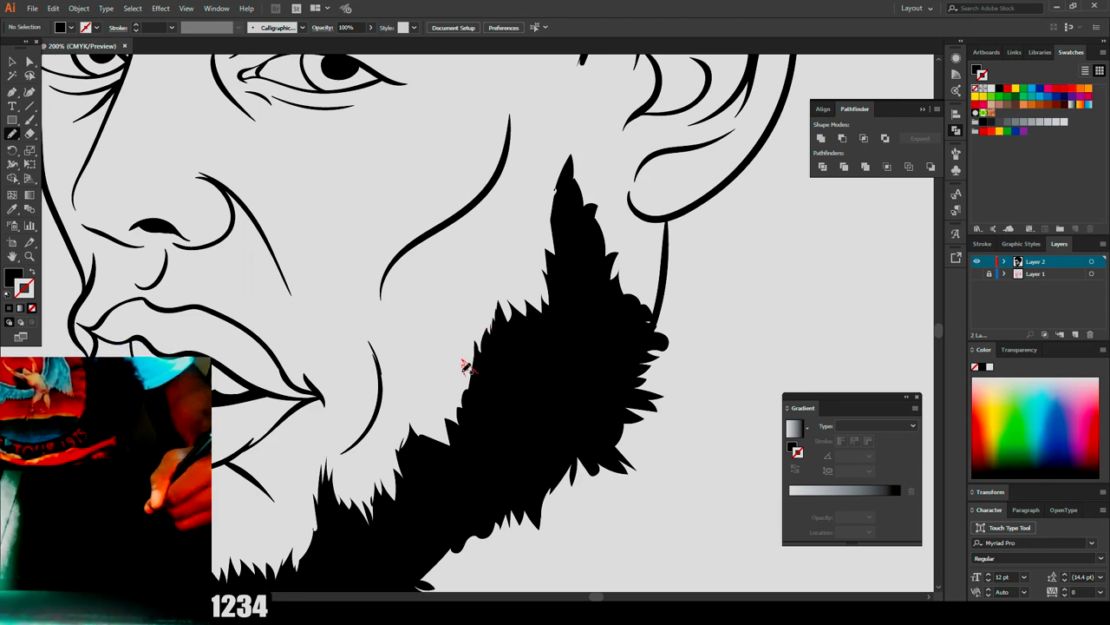
{"action": "left_click_drag", "start_coordinate": [431, 402], "coordinate": [479, 452]}
{"action": "mouse_move", "coordinate": [661, 345]}
{"action": "left_mouse_down"}
{"action": "mouse_move", "coordinate": [641, 286]}
{"action": "mouse_move", "coordinate": [626, 323]}
{"action": "left_mouse_up"}
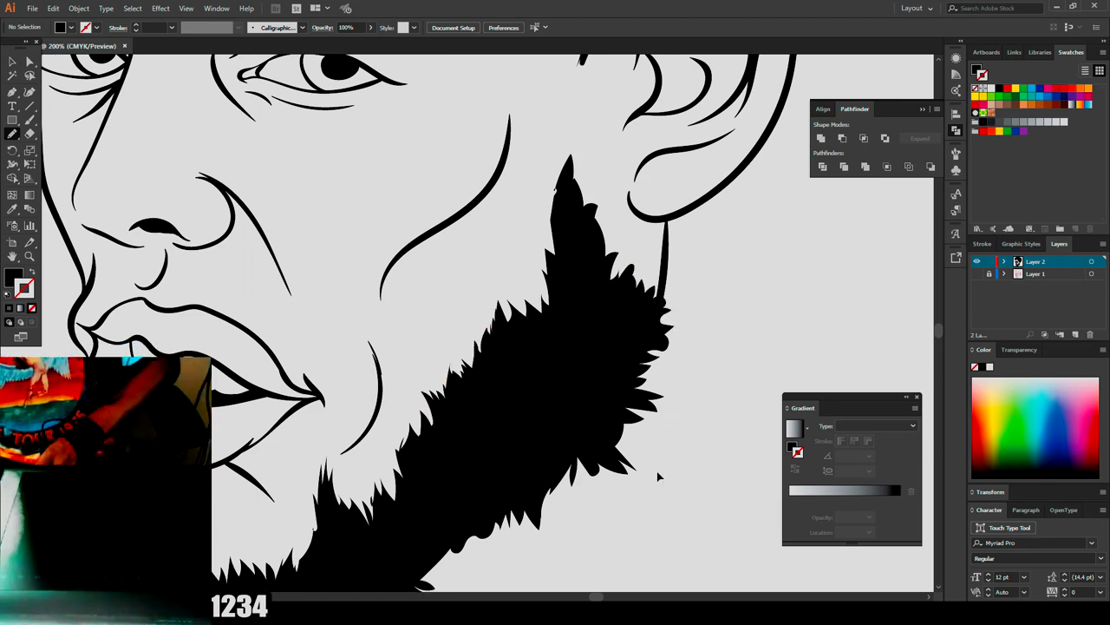
Draw solid black shadow shapes inside the ear's inner folds.
{"action": "key", "text": "ctrl+minus"}
{"action": "key", "text": "ctrl+minus"}
{"action": "key", "text": "ctrl+minus"}
{"action": "key", "text": "ctrl+minus"}
{"action": "scroll", "coordinate": [648, 468], "scroll_direction": "left", "scroll_amount": 2}
{"action": "scroll", "coordinate": [648, 468], "scroll_direction": "up", "scroll_amount": 7}
{"action": "mouse_move", "coordinate": [577, 465]}
{"action": "left_mouse_down"}
{"action": "mouse_move", "coordinate": [634, 330]}
{"action": "mouse_move", "coordinate": [714, 322]}
{"action": "mouse_move", "coordinate": [610, 184]}
{"action": "mouse_move", "coordinate": [550, 330]}
{"action": "mouse_move", "coordinate": [548, 469]}
{"action": "left_mouse_up"}
{"action": "left_click_drag", "start_coordinate": [535, 343], "coordinate": [539, 309]}
{"action": "scroll", "coordinate": [594, 352], "scroll_direction": "down", "scroll_amount": 10}
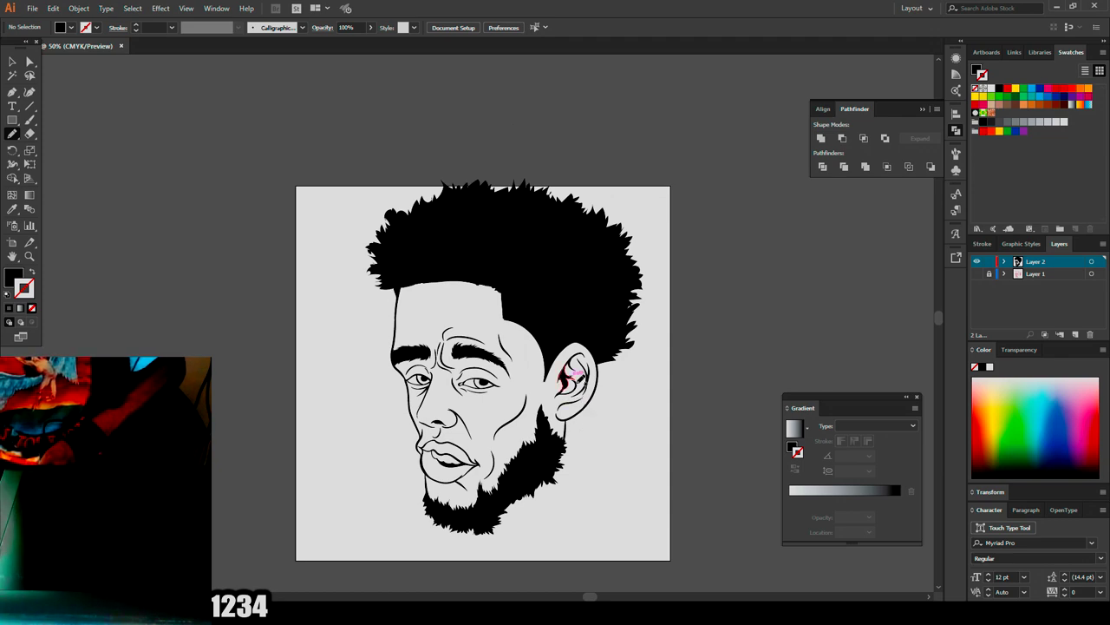
Thicken the upper eyelids of both eyes with solid black shapes.
{"action": "scroll", "coordinate": [651, 421], "scroll_direction": "up", "scroll_amount": 11}
{"action": "mouse_move", "coordinate": [331, 348]}
{"action": "left_mouse_down"}
{"action": "mouse_move", "coordinate": [612, 283]}
{"action": "mouse_move", "coordinate": [642, 265]}
{"action": "left_mouse_up"}
{"action": "scroll", "coordinate": [605, 375], "scroll_direction": "down", "scroll_amount": 10}
{"action": "scroll", "coordinate": [605, 375], "scroll_direction": "up", "scroll_amount": 10}
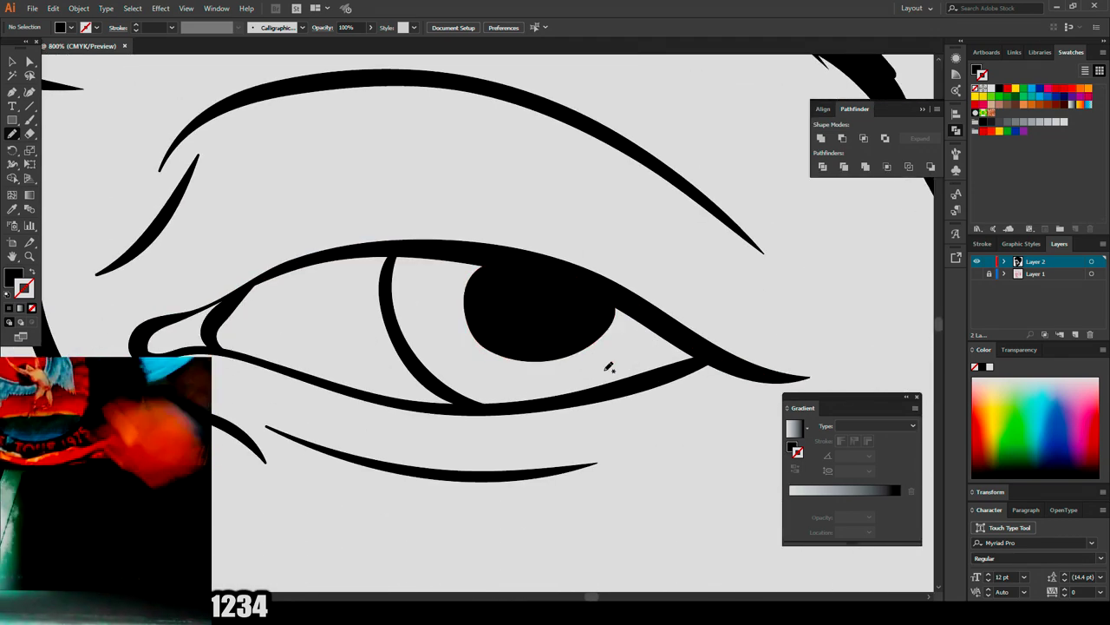
{"action": "mouse_move", "coordinate": [209, 297]}
{"action": "left_mouse_down"}
{"action": "mouse_move", "coordinate": [646, 310]}
{"action": "mouse_move", "coordinate": [473, 303]}
{"action": "mouse_move", "coordinate": [248, 320]}
{"action": "left_mouse_up"}
Draw the jagged solid black mustache above the upper lip on both sides of the philtrum.
{"action": "scroll", "coordinate": [303, 278], "scroll_direction": "down", "scroll_amount": 10}
{"action": "scroll", "coordinate": [528, 451], "scroll_direction": "up", "scroll_amount": 7}
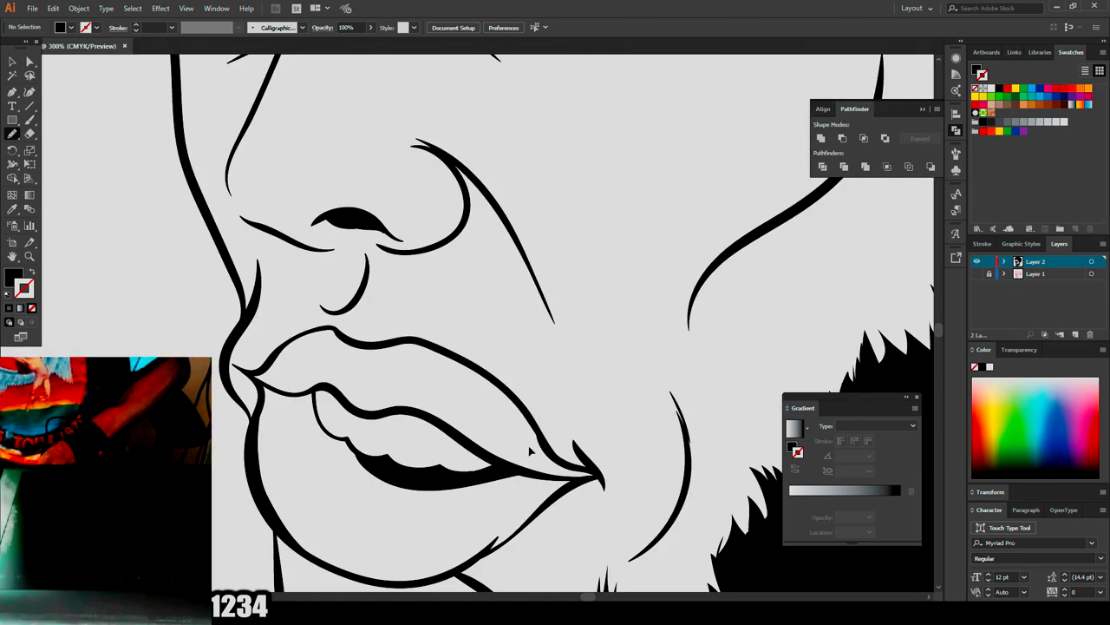
{"action": "mouse_move", "coordinate": [658, 455]}
{"action": "left_mouse_down"}
{"action": "mouse_move", "coordinate": [518, 355]}
{"action": "mouse_move", "coordinate": [446, 263]}
{"action": "mouse_move", "coordinate": [401, 247]}
{"action": "mouse_move", "coordinate": [348, 300]}
{"action": "mouse_move", "coordinate": [532, 417]}
{"action": "left_mouse_up"}
{"action": "mouse_move", "coordinate": [626, 478]}
{"action": "left_mouse_down"}
{"action": "mouse_move", "coordinate": [663, 518]}
{"action": "mouse_move", "coordinate": [682, 502]}
{"action": "mouse_move", "coordinate": [681, 464]}
{"action": "left_mouse_up"}
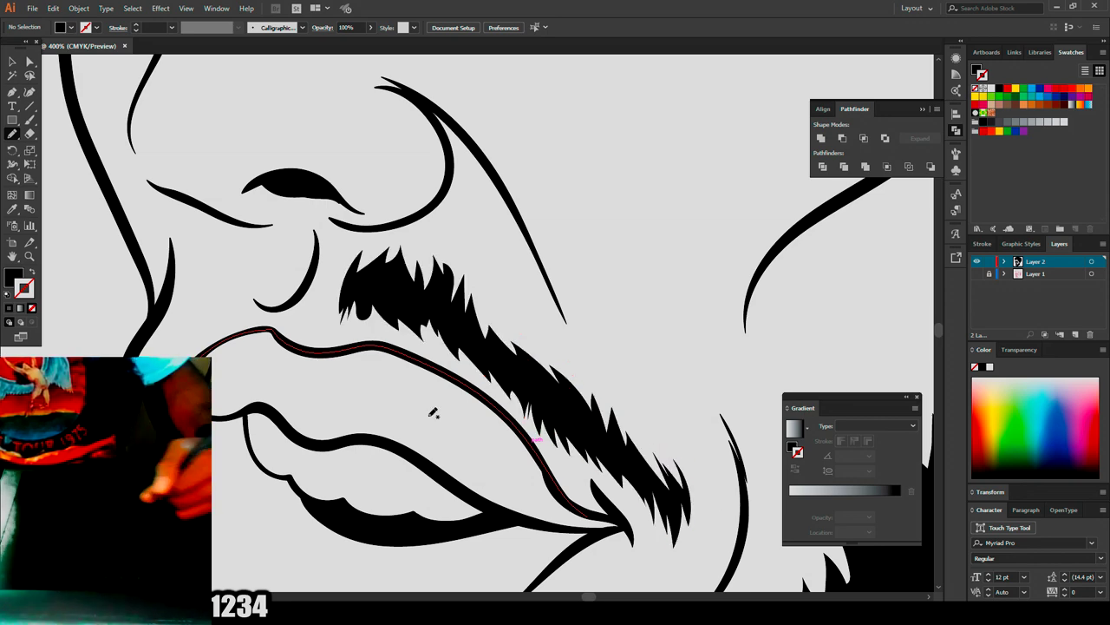
{"action": "scroll", "coordinate": [518, 500], "scroll_direction": "down", "scroll_amount": 4}
{"action": "scroll", "coordinate": [518, 499], "scroll_direction": "up", "scroll_amount": 4}
{"action": "left_click_drag", "start_coordinate": [514, 306], "coordinate": [476, 278]}
{"action": "left_click_drag", "start_coordinate": [409, 388], "coordinate": [406, 385]}
{"action": "scroll", "coordinate": [406, 385], "scroll_direction": "down", "scroll_amount": 3}
{"action": "key", "text": "ctrl+0"}
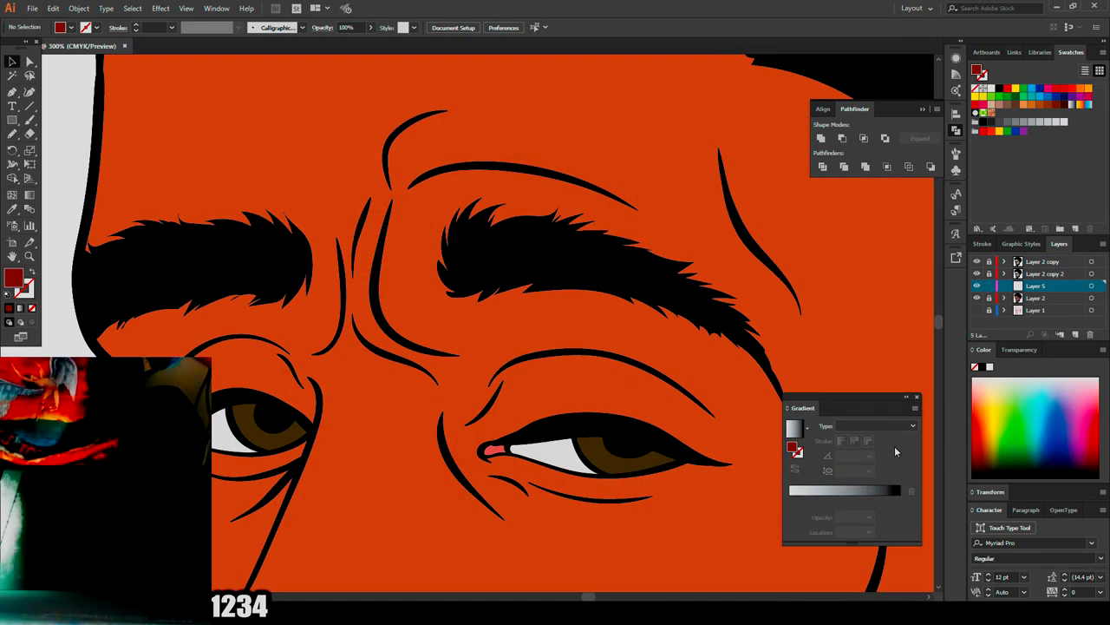
With the Pencil tool, draw a dark red shadow shape on Layer 5 around the near eye's inner socket and below its eyebrow.
{"action": "left_click", "coordinate": [12, 133]}
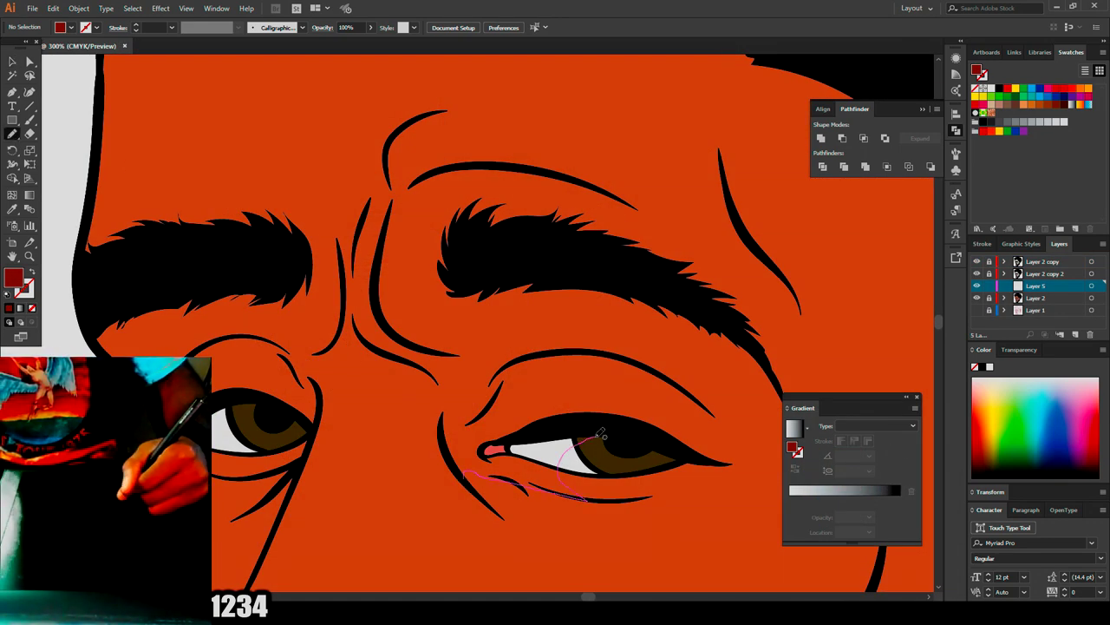
{"action": "left_click_drag", "start_coordinate": [636, 286], "coordinate": [390, 316]}
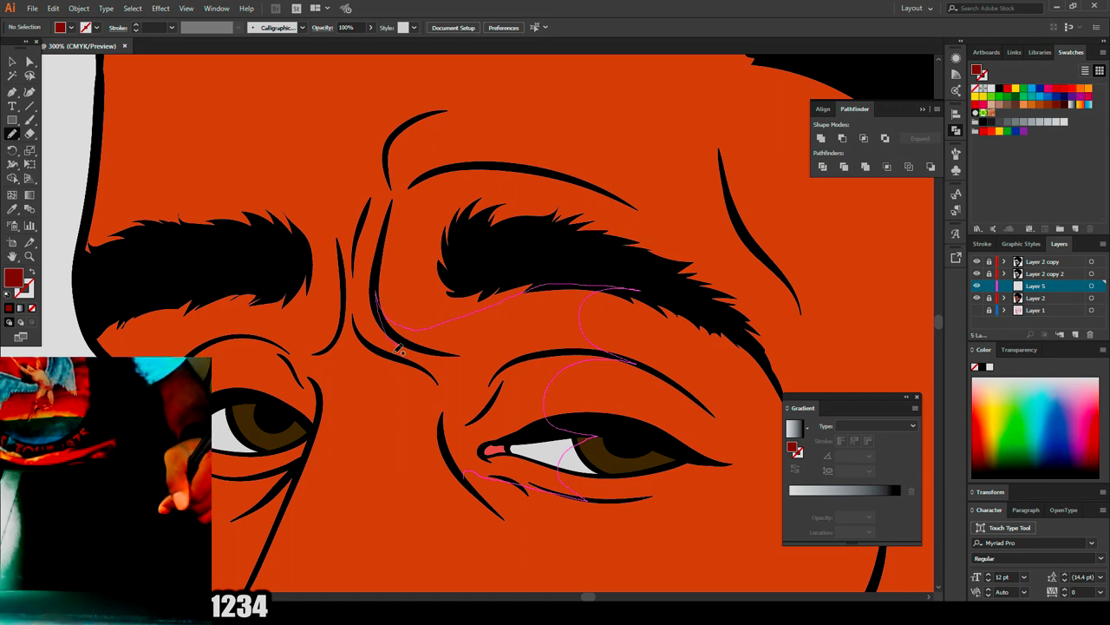
{"action": "left_click_drag", "start_coordinate": [462, 474], "coordinate": [468, 473]}
{"action": "key", "text": "ctrl+minus"}
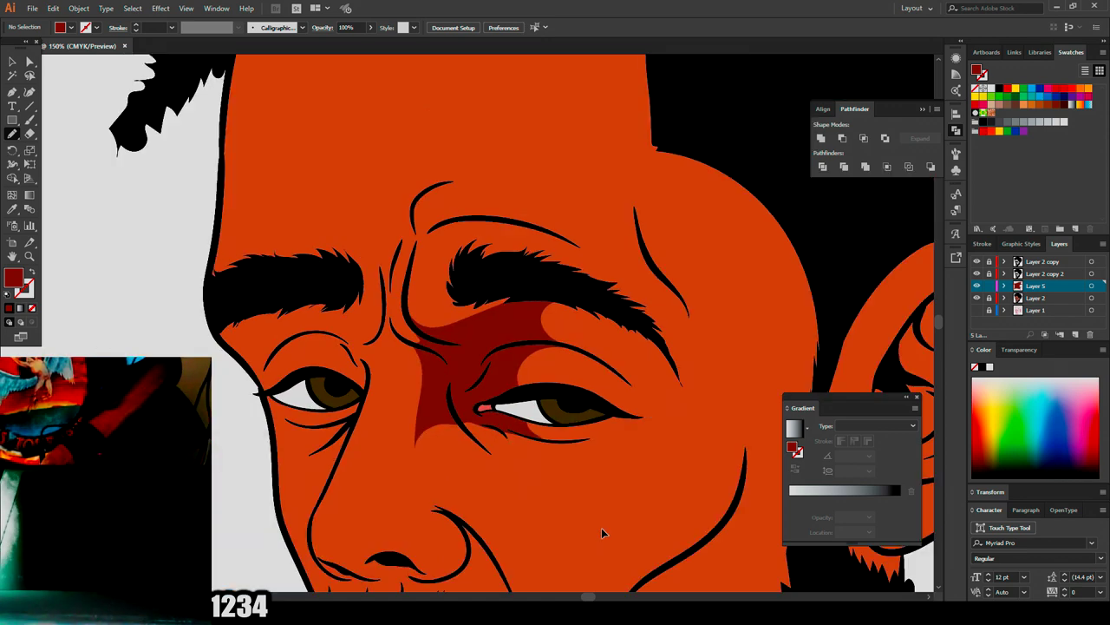
Draw a dark red shadow shape around the far eye's socket, leaving the rounded eyelid area unshaded.
{"action": "scroll", "coordinate": [594, 516], "scroll_direction": "down", "scroll_amount": 3}
{"action": "key", "text": "ctrl+plus"}
{"action": "key", "text": "ctrl+plus"}
{"action": "key", "text": "ctrl+plus"}
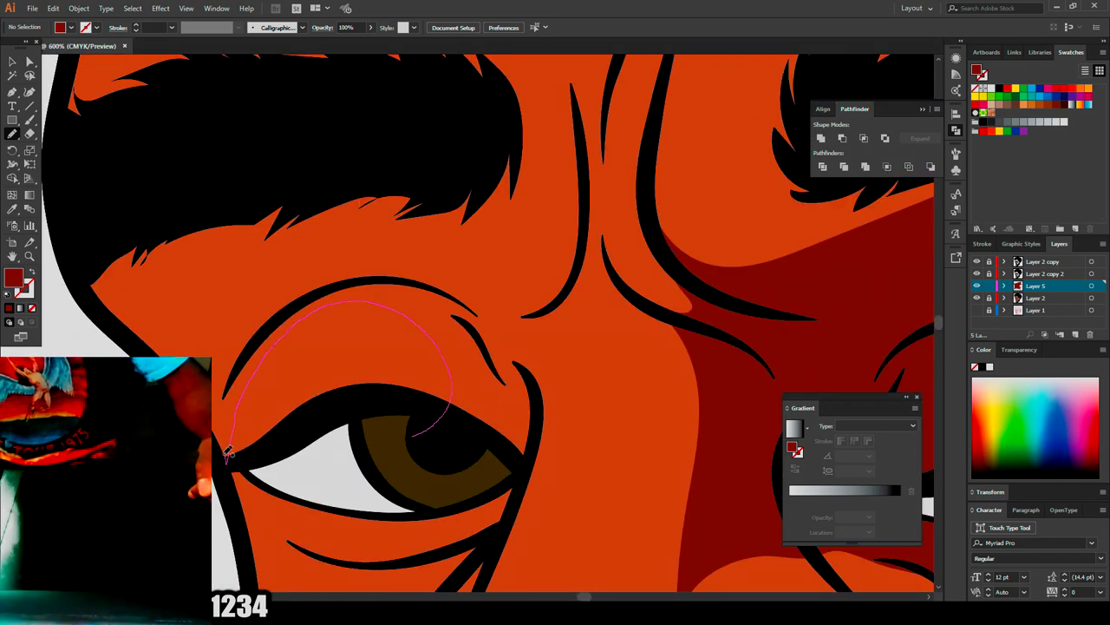
{"action": "left_click_drag", "start_coordinate": [94, 295], "coordinate": [433, 160]}
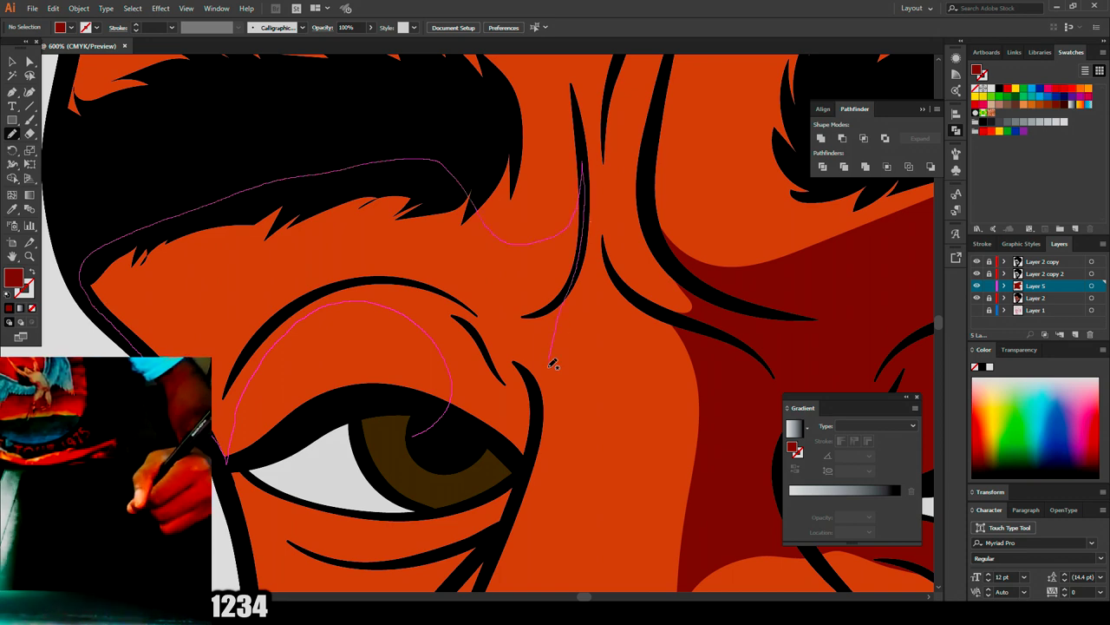
{"action": "left_click_drag", "start_coordinate": [552, 363], "coordinate": [517, 490]}
{"action": "mouse_move", "coordinate": [520, 451]}
{"action": "left_mouse_down"}
{"action": "mouse_move", "coordinate": [736, 371]}
{"action": "mouse_move", "coordinate": [620, 273]}
{"action": "mouse_move", "coordinate": [522, 438]}
{"action": "left_mouse_up"}
Draw dark red shadows under the nose, down the philtrum and above the near nostril wing.
{"action": "scroll", "coordinate": [512, 438], "scroll_direction": "down", "scroll_amount": 4}
{"action": "scroll", "coordinate": [543, 443], "scroll_direction": "up", "scroll_amount": 3}
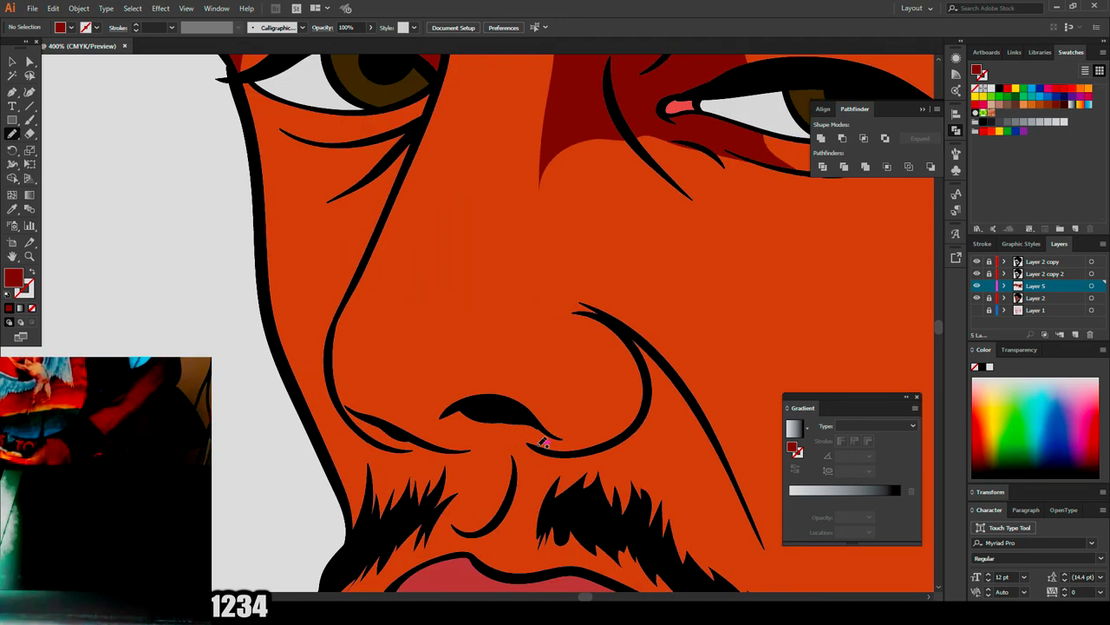
{"action": "scroll", "coordinate": [543, 442], "scroll_direction": "up", "scroll_amount": 2}
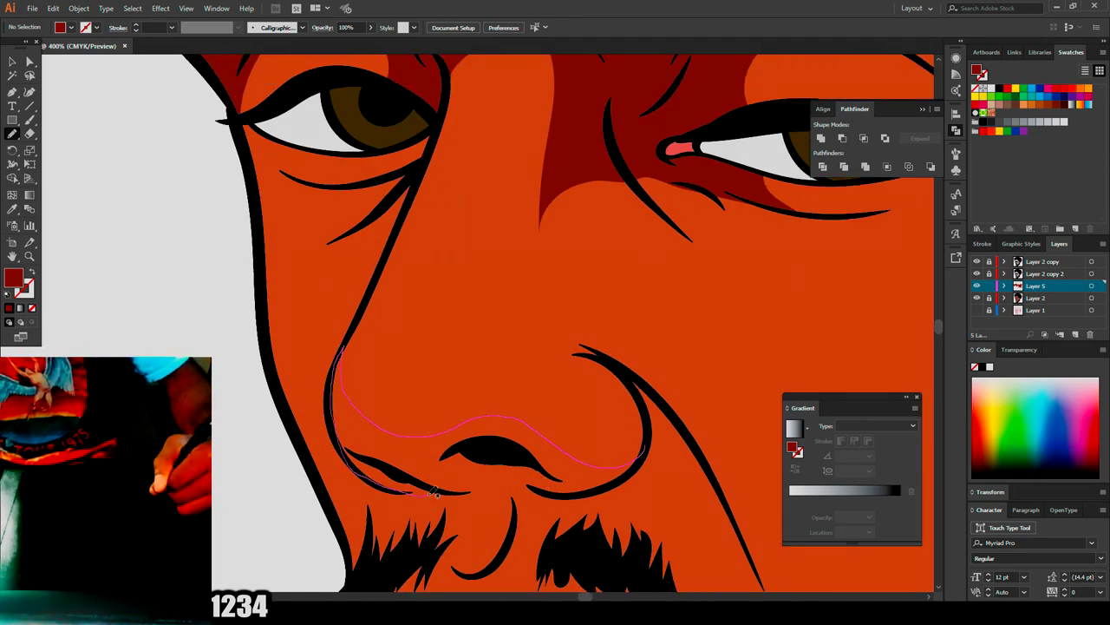
{"action": "mouse_move", "coordinate": [571, 502]}
{"action": "left_mouse_down"}
{"action": "mouse_move", "coordinate": [649, 452]}
{"action": "mouse_move", "coordinate": [557, 392]}
{"action": "left_mouse_up"}
{"action": "scroll", "coordinate": [615, 388], "scroll_direction": "up", "scroll_amount": 1}
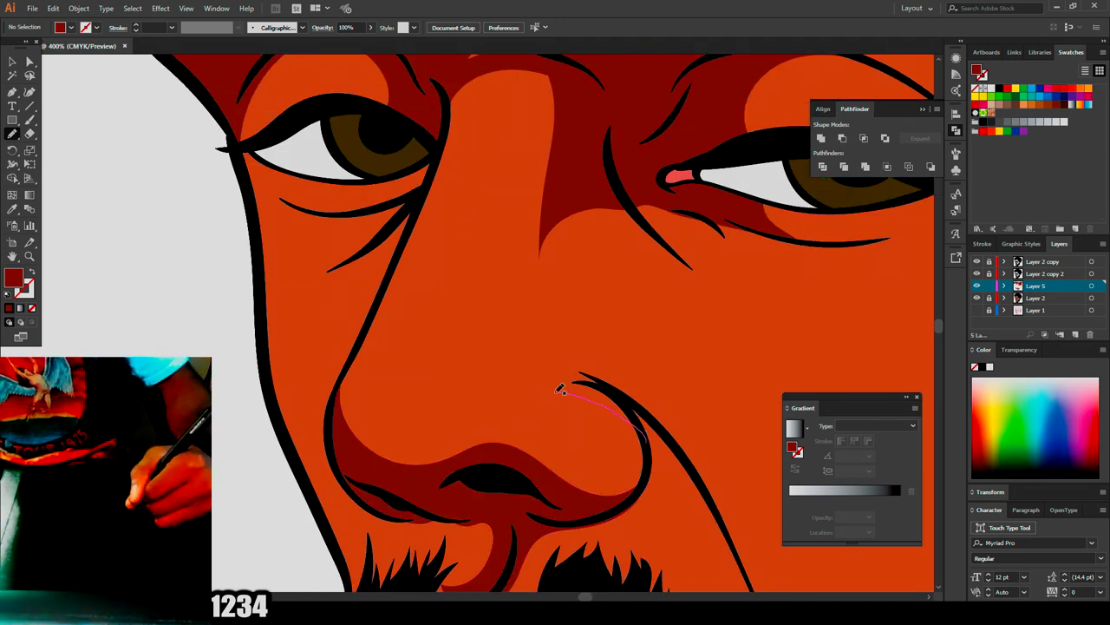
{"action": "left_click_drag", "start_coordinate": [647, 440], "coordinate": [647, 442]}
{"action": "scroll", "coordinate": [743, 534], "scroll_direction": "down", "scroll_amount": 4}
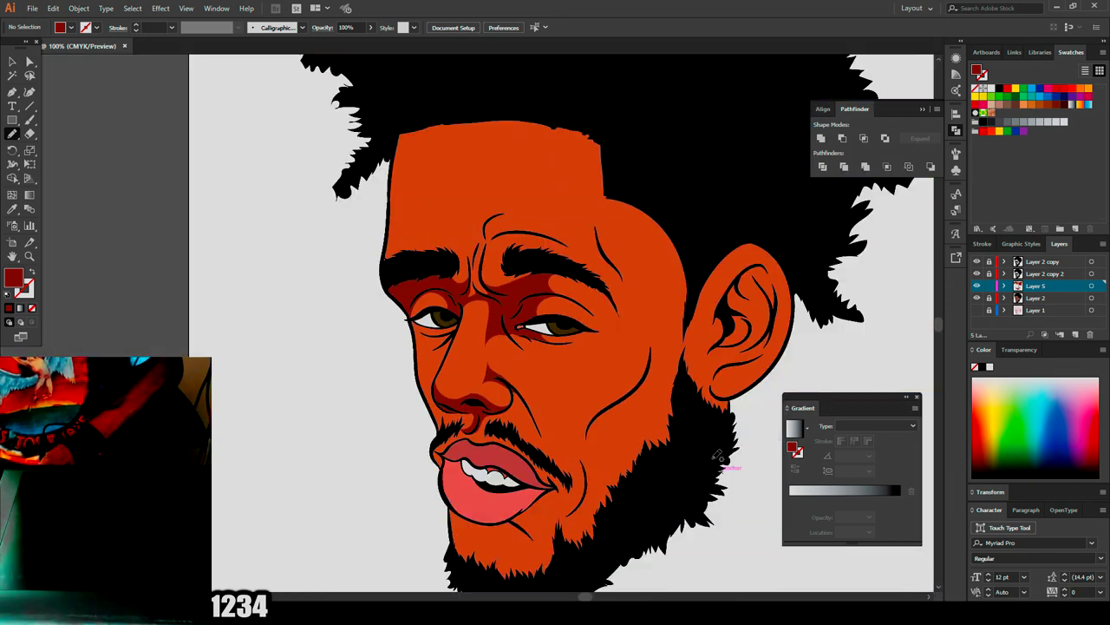
Draw pointed dark red shadows along the creases under both eyes.
{"action": "scroll", "coordinate": [726, 459], "scroll_direction": "up", "scroll_amount": 3}
{"action": "left_click_drag", "start_coordinate": [492, 332], "coordinate": [594, 376]}
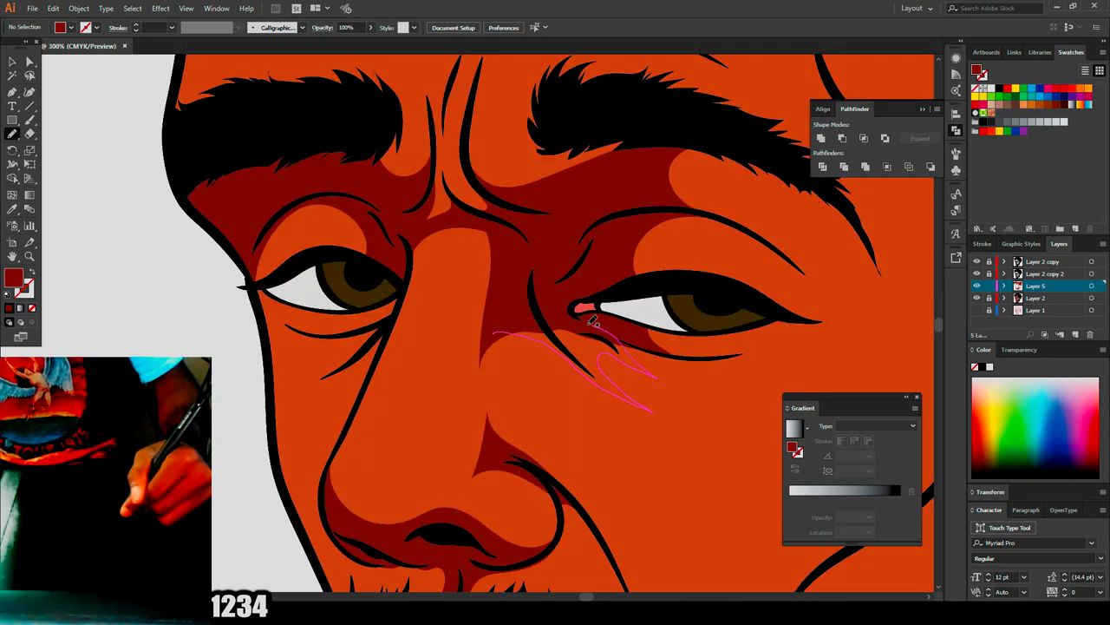
{"action": "left_click_drag", "start_coordinate": [591, 319], "coordinate": [587, 316]}
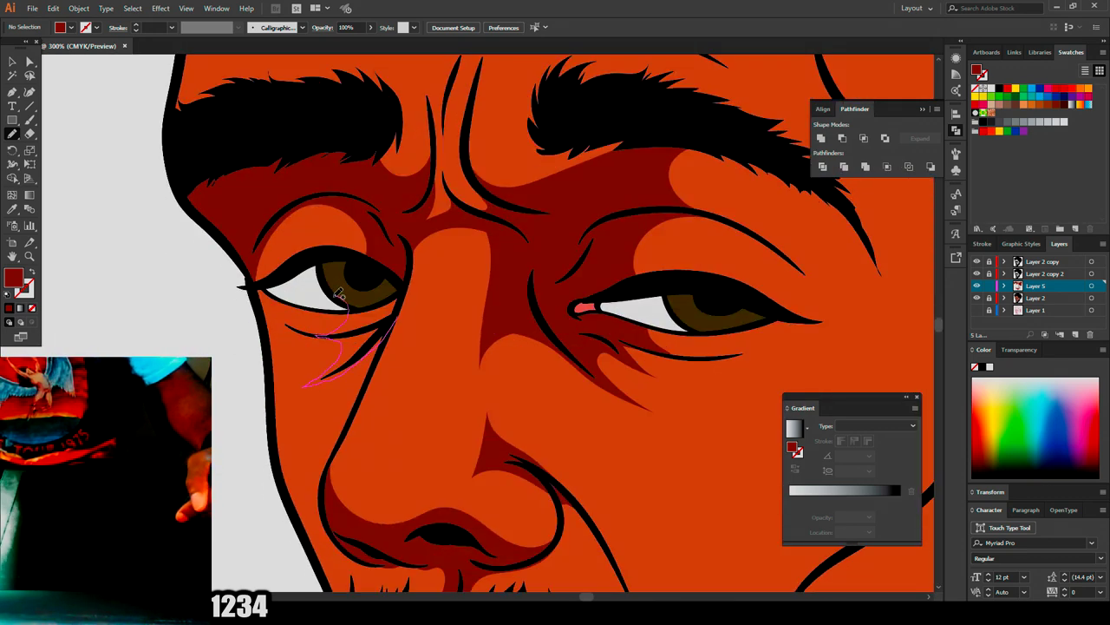
{"action": "left_click_drag", "start_coordinate": [404, 299], "coordinate": [400, 296]}
Draw dark red shadows beneath the lower lip and around the near mouth corner up to the cheek curve.
{"action": "scroll", "coordinate": [461, 376], "scroll_direction": "down", "scroll_amount": 4}
{"action": "scroll", "coordinate": [380, 413], "scroll_direction": "up", "scroll_amount": 3}
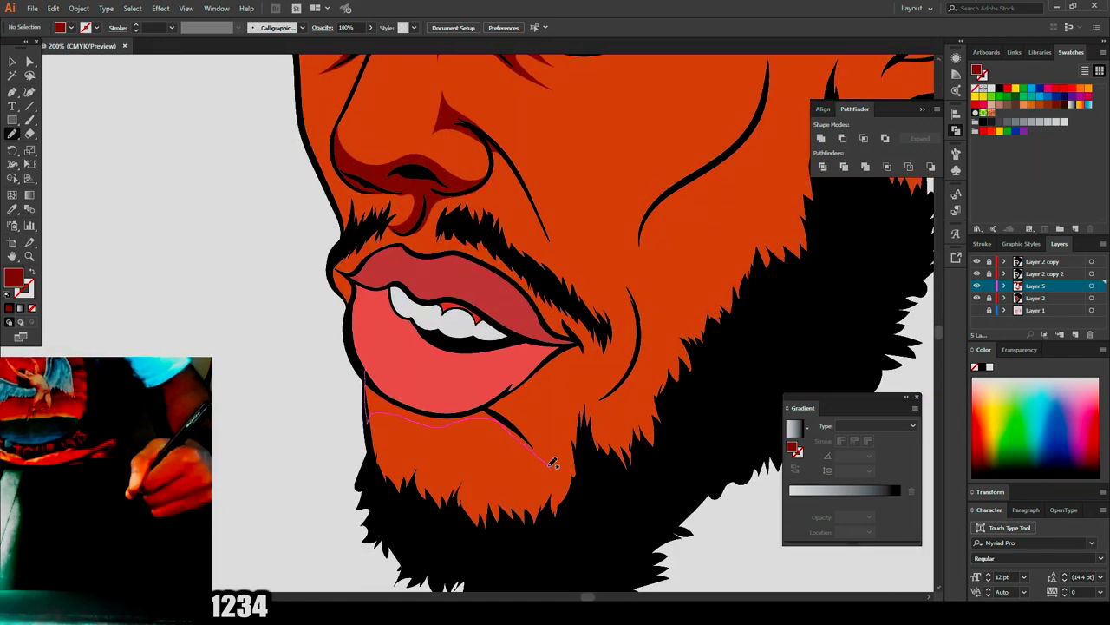
{"action": "left_click_drag", "start_coordinate": [608, 394], "coordinate": [529, 388]}
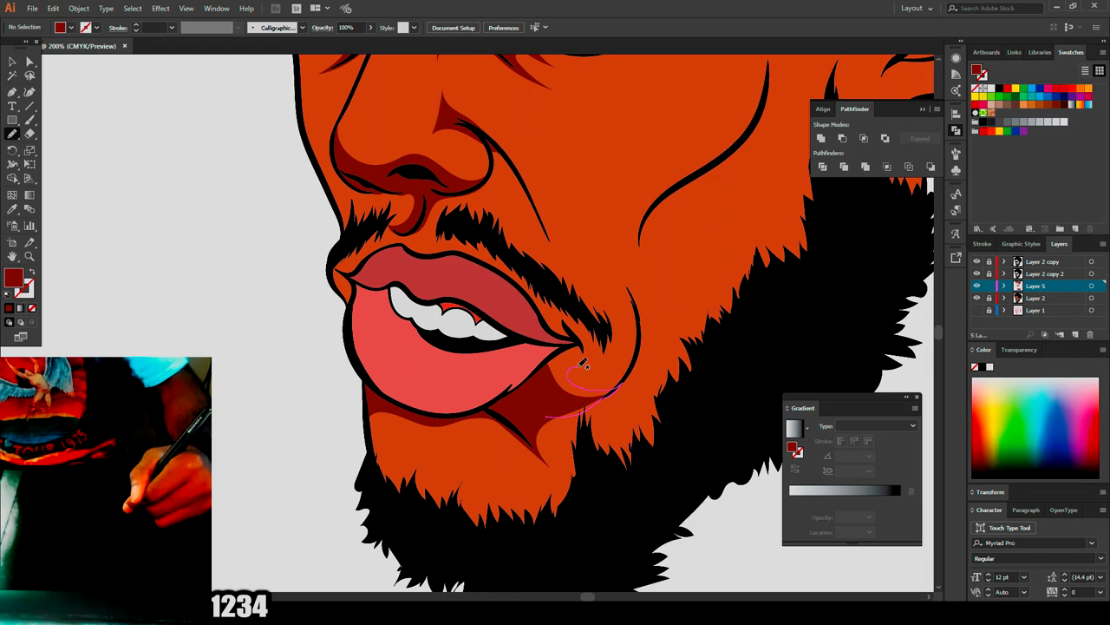
{"action": "left_click_drag", "start_coordinate": [550, 344], "coordinate": [547, 413]}
Draw narrow dark red shadows along the smile line beside the nose and along the cheekbone line.
{"action": "scroll", "coordinate": [538, 373], "scroll_direction": "down", "scroll_amount": 3}
{"action": "scroll", "coordinate": [581, 275], "scroll_direction": "up", "scroll_amount": 4}
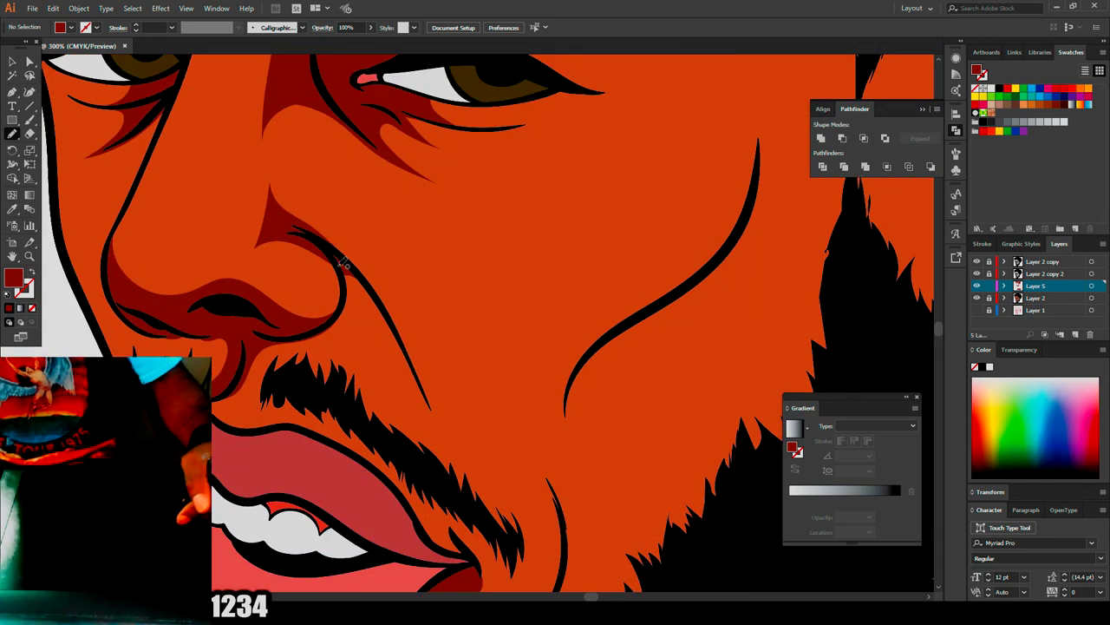
{"action": "left_click_drag", "start_coordinate": [415, 352], "coordinate": [347, 276]}
{"action": "left_click_drag", "start_coordinate": [729, 250], "coordinate": [655, 304]}
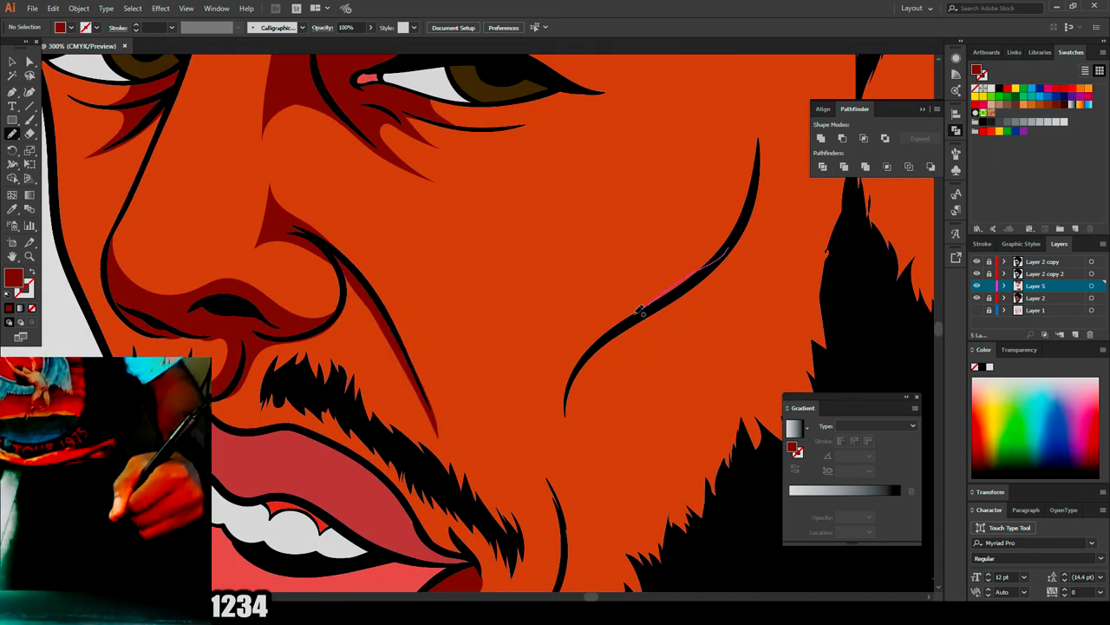
{"action": "mouse_move", "coordinate": [569, 449]}
{"action": "left_mouse_down"}
{"action": "mouse_move", "coordinate": [724, 287]}
{"action": "mouse_move", "coordinate": [731, 250]}
{"action": "left_mouse_up"}
{"action": "key", "text": "ctrl+0"}
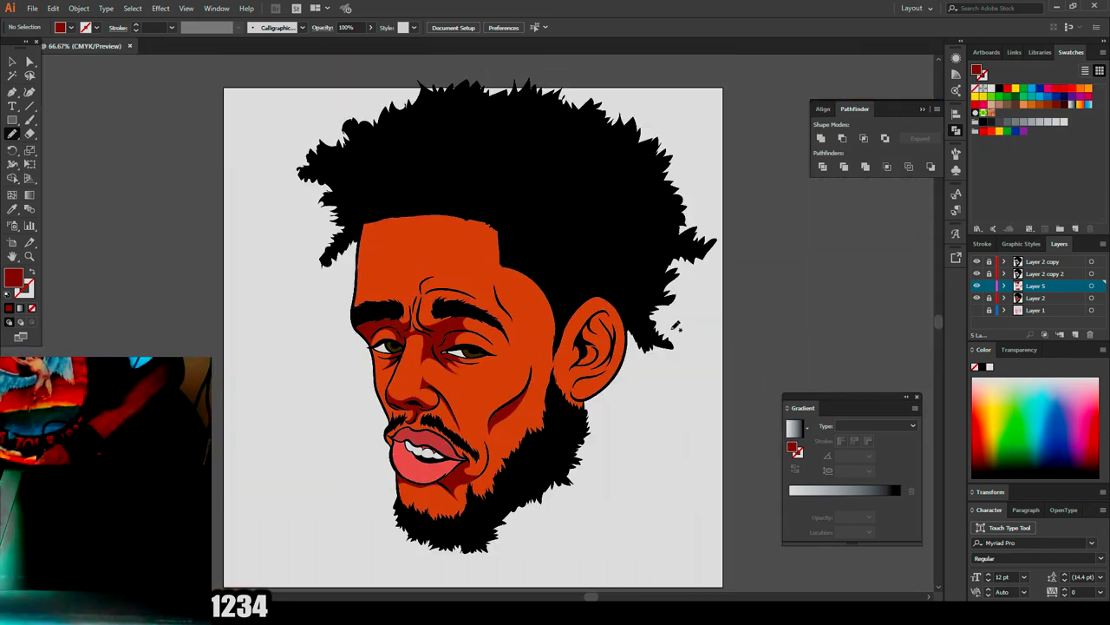
Draw a narrow dark red shadow along the frown lines between the eyebrows and up to the forehead crease.
{"action": "scroll", "coordinate": [385, 264], "scroll_direction": "up", "scroll_amount": 4}
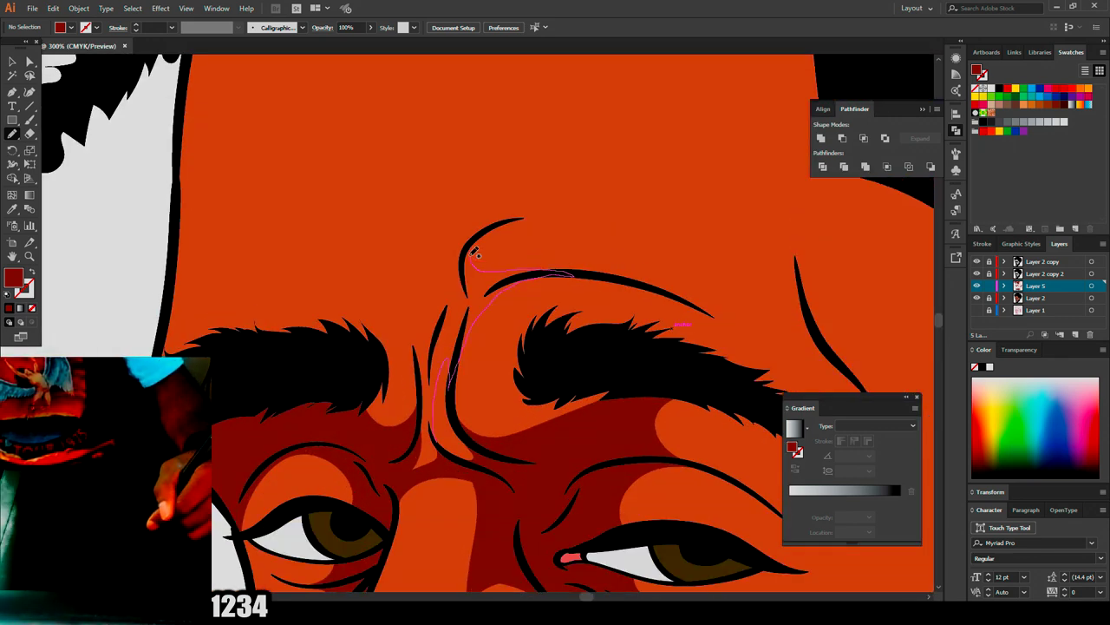
{"action": "left_click_drag", "start_coordinate": [427, 416], "coordinate": [454, 453]}
{"action": "key", "text": "ctrl+0"}
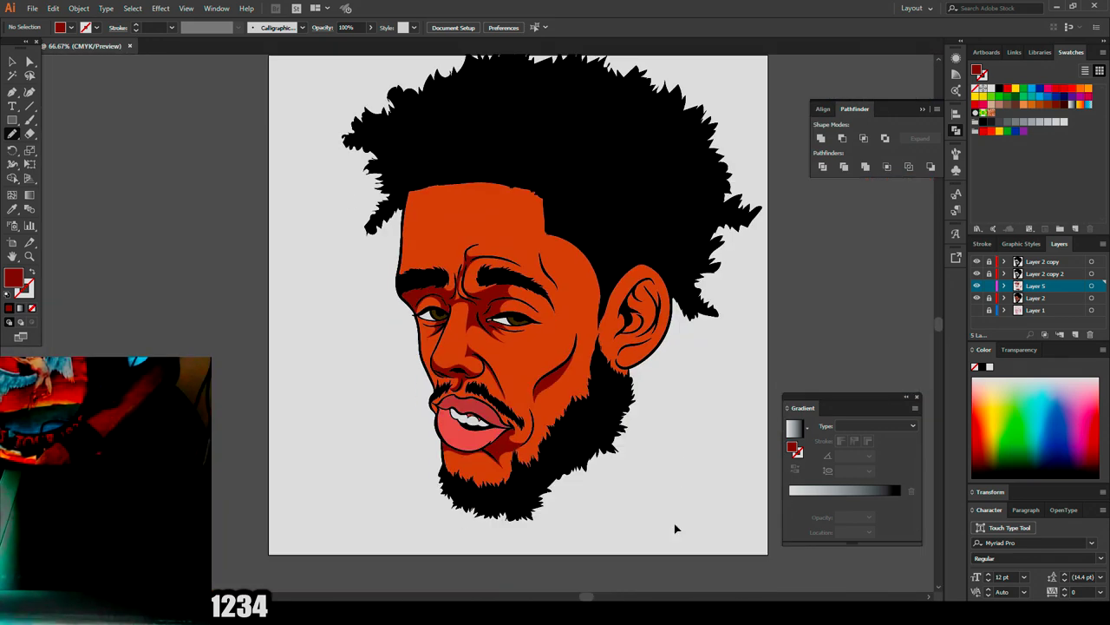
Draw dark red shadows inside the ear, around the ear opening and beneath the upper inner fold.
{"action": "scroll", "coordinate": [674, 523], "scroll_direction": "up", "scroll_amount": 8}
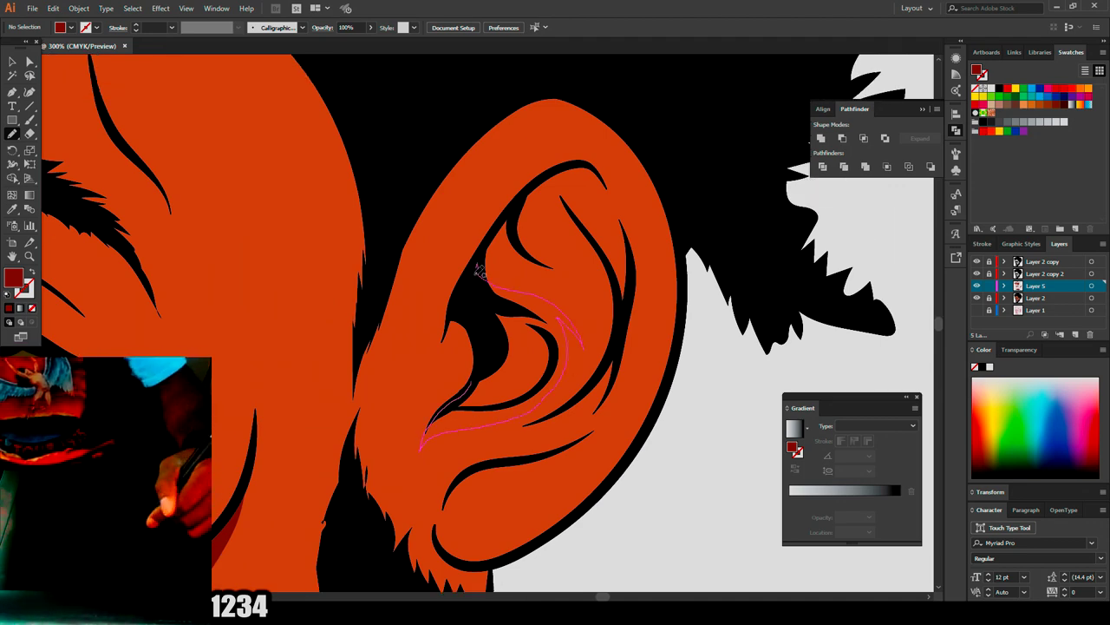
{"action": "left_click_drag", "start_coordinate": [483, 260], "coordinate": [485, 263]}
{"action": "mouse_move", "coordinate": [607, 178]}
{"action": "left_mouse_down"}
{"action": "mouse_move", "coordinate": [581, 197]}
{"action": "mouse_move", "coordinate": [607, 180]}
{"action": "left_mouse_up"}
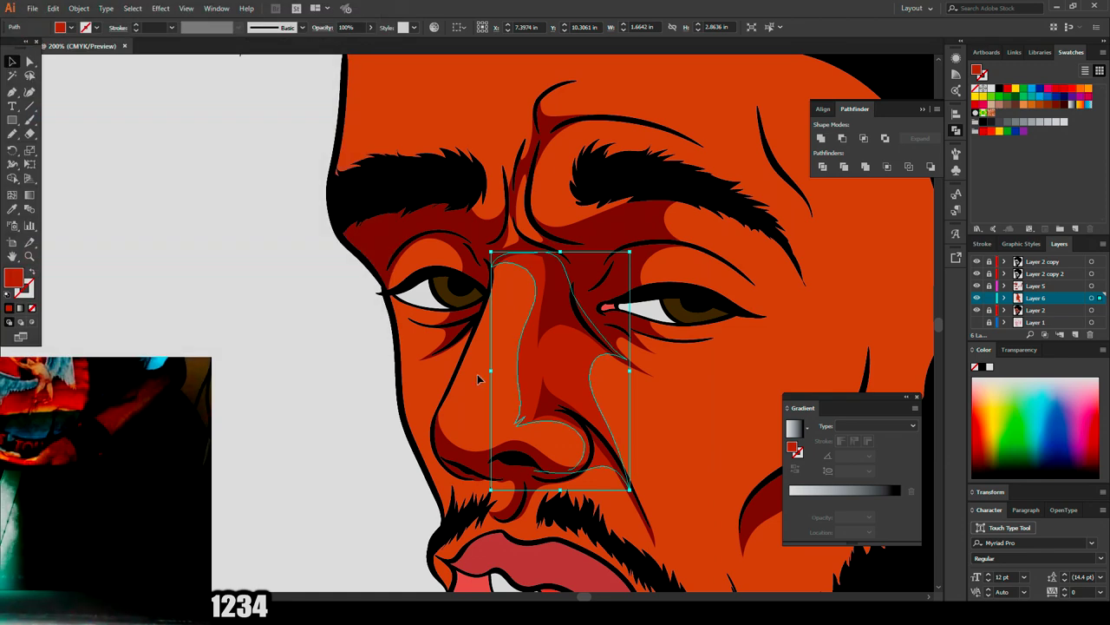
Draw medium red shadows between the eyebrows, beside the inner end of the far brow and the frown lines.
{"action": "scroll", "coordinate": [596, 325], "scroll_direction": "up", "scroll_amount": 2}
{"action": "scroll", "coordinate": [596, 326], "scroll_direction": "up", "scroll_amount": 2}
{"action": "key", "text": "n"}
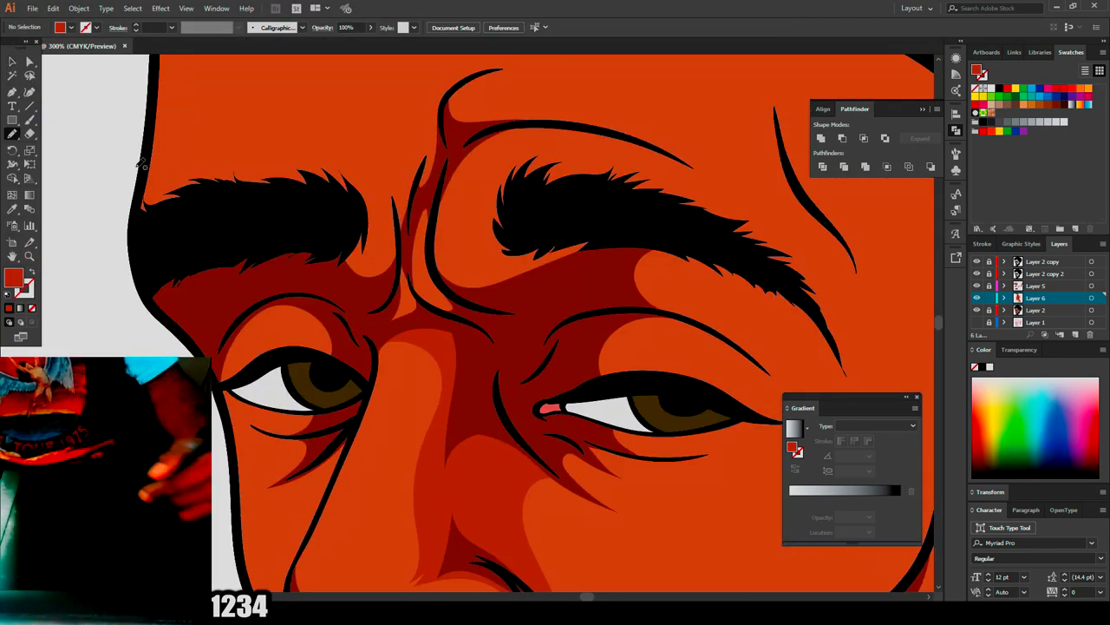
{"action": "left_click_drag", "start_coordinate": [414, 255], "coordinate": [415, 254]}
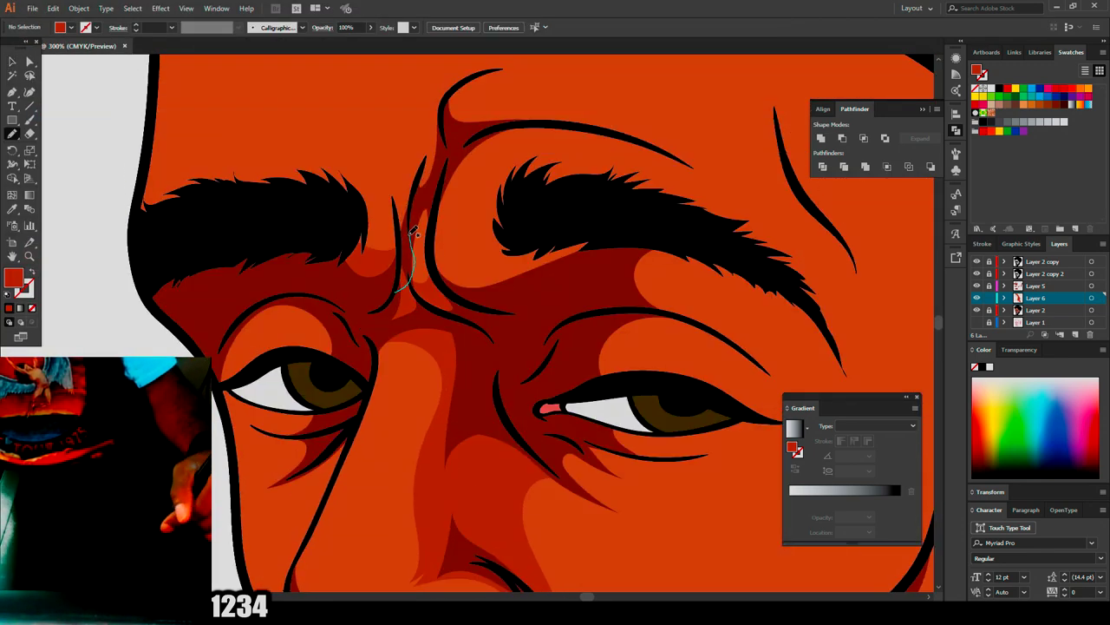
{"action": "scroll", "coordinate": [543, 295], "scroll_direction": "down", "scroll_amount": 5}
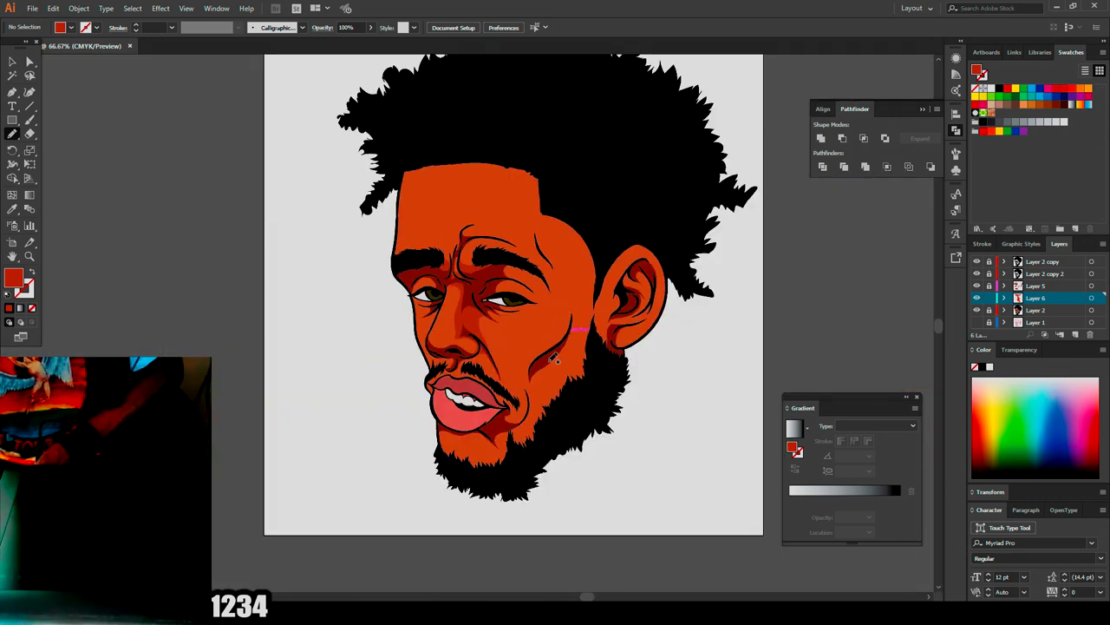
Draw a large medium red shadow from the near brow around the eye, down the cheek to the mouth and jaw.
{"action": "scroll", "coordinate": [406, 395], "scroll_direction": "up", "scroll_amount": 3}
{"action": "mouse_move", "coordinate": [638, 377]}
{"action": "left_mouse_down"}
{"action": "mouse_move", "coordinate": [743, 221]}
{"action": "mouse_move", "coordinate": [631, 212]}
{"action": "left_mouse_up"}
{"action": "mouse_move", "coordinate": [652, 144]}
{"action": "left_mouse_down"}
{"action": "mouse_move", "coordinate": [568, 78]}
{"action": "mouse_move", "coordinate": [659, 98]}
{"action": "mouse_move", "coordinate": [755, 158]}
{"action": "mouse_move", "coordinate": [804, 427]}
{"action": "left_mouse_up"}
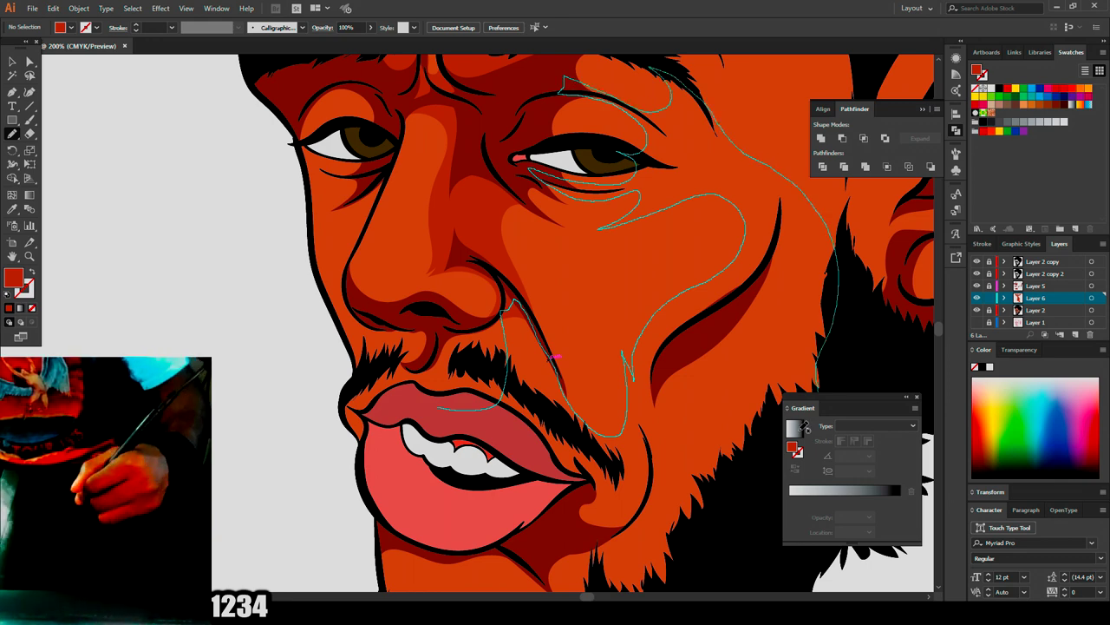
{"action": "left_click_drag", "start_coordinate": [478, 445], "coordinate": [467, 421]}
Draw a medium red shadow over the near side of the chin below the lower lip.
{"action": "scroll", "coordinate": [471, 423], "scroll_direction": "down", "scroll_amount": 2}
{"action": "scroll", "coordinate": [437, 521], "scroll_direction": "up", "scroll_amount": 1}
{"action": "left_click_drag", "start_coordinate": [435, 526], "coordinate": [459, 528]}
{"action": "left_click_drag", "start_coordinate": [628, 397], "coordinate": [453, 526]}
{"action": "key", "text": "ctrl+0"}
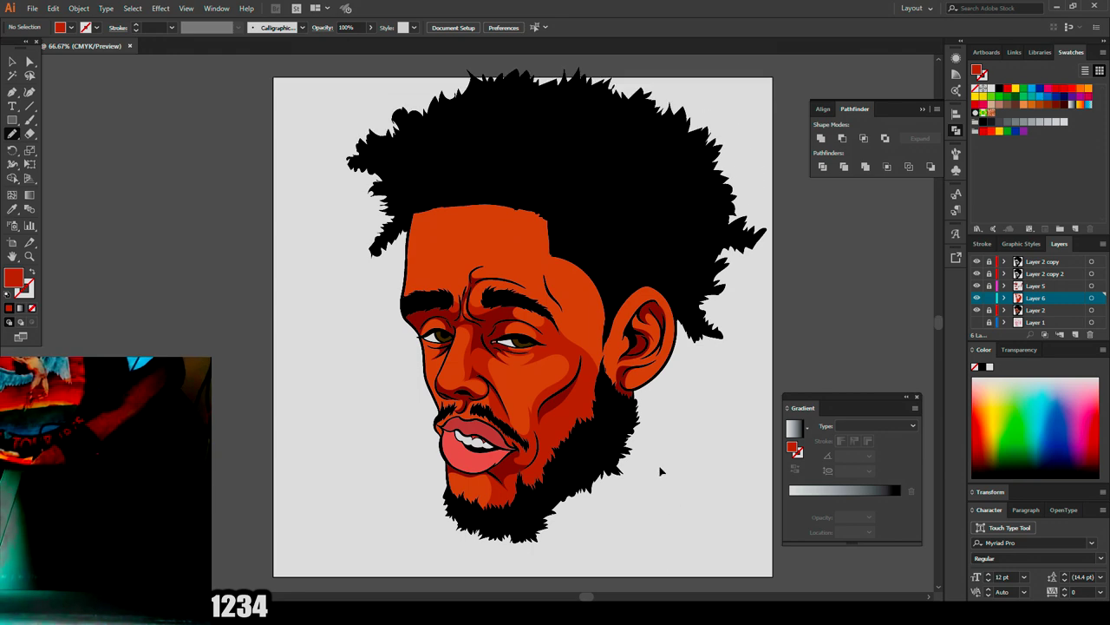
Draw a medium red shadow along the near side of the forehead, from the hairline down to the temple and brow.
{"action": "key", "text": "ctrl+="}
{"action": "key", "text": "ctrl+="}
{"action": "mouse_move", "coordinate": [486, 230]}
{"action": "left_mouse_down"}
{"action": "mouse_move", "coordinate": [664, 144]}
{"action": "mouse_move", "coordinate": [690, 486]}
{"action": "mouse_move", "coordinate": [617, 368]}
{"action": "left_mouse_up"}
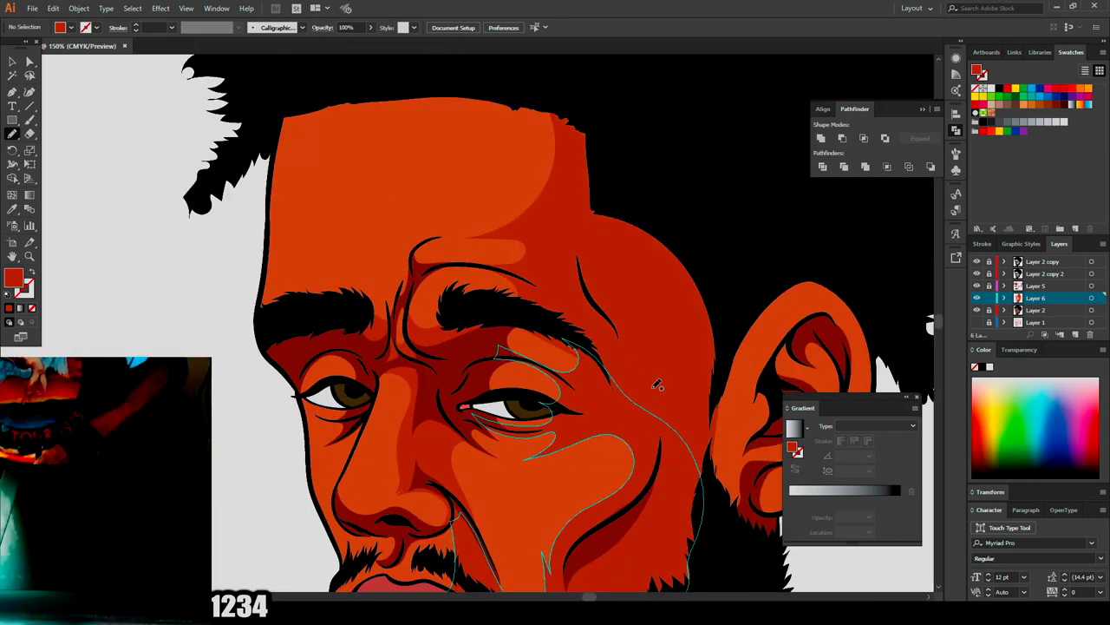
{"action": "scroll", "coordinate": [658, 385], "scroll_direction": "down", "scroll_amount": 3}
Draw medium red shadows along the ear's front edge, inner folds and lobe.
{"action": "scroll", "coordinate": [647, 374], "scroll_direction": "up", "scroll_amount": 4}
{"action": "mouse_move", "coordinate": [315, 280]}
{"action": "left_mouse_down"}
{"action": "mouse_move", "coordinate": [341, 230]}
{"action": "mouse_move", "coordinate": [322, 280]}
{"action": "left_mouse_up"}
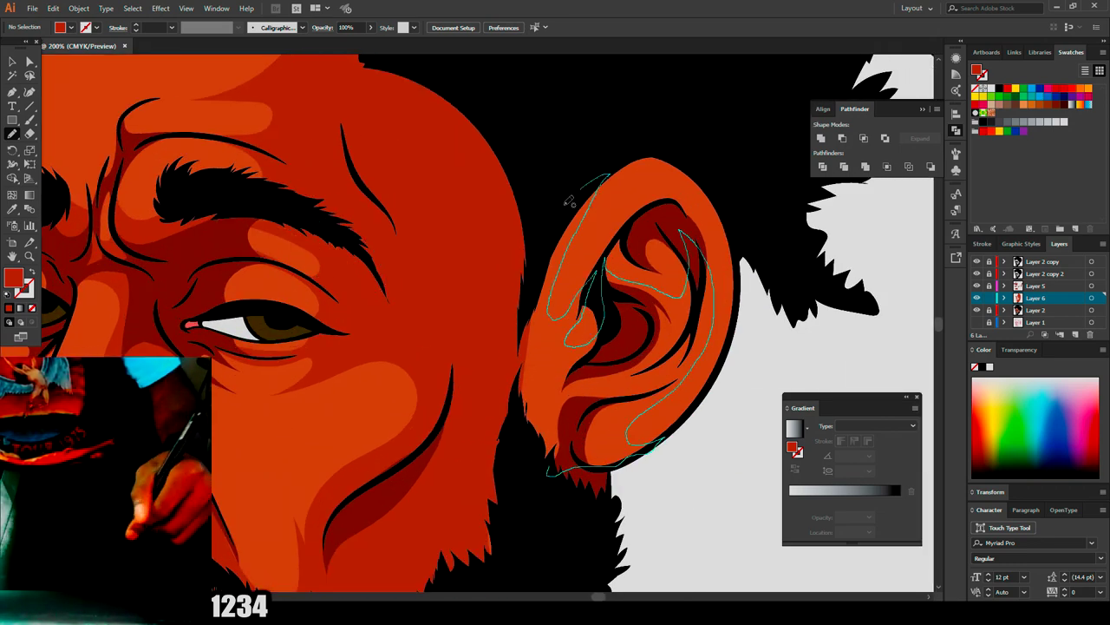
{"action": "left_click_drag", "start_coordinate": [601, 176], "coordinate": [603, 178]}
{"action": "scroll", "coordinate": [599, 520], "scroll_direction": "down", "scroll_amount": 3}
Draw a medium red shadow between the nose and upper lip, reaching the far corner of the mouth.
{"action": "scroll", "coordinate": [592, 419], "scroll_direction": "up", "scroll_amount": 5}
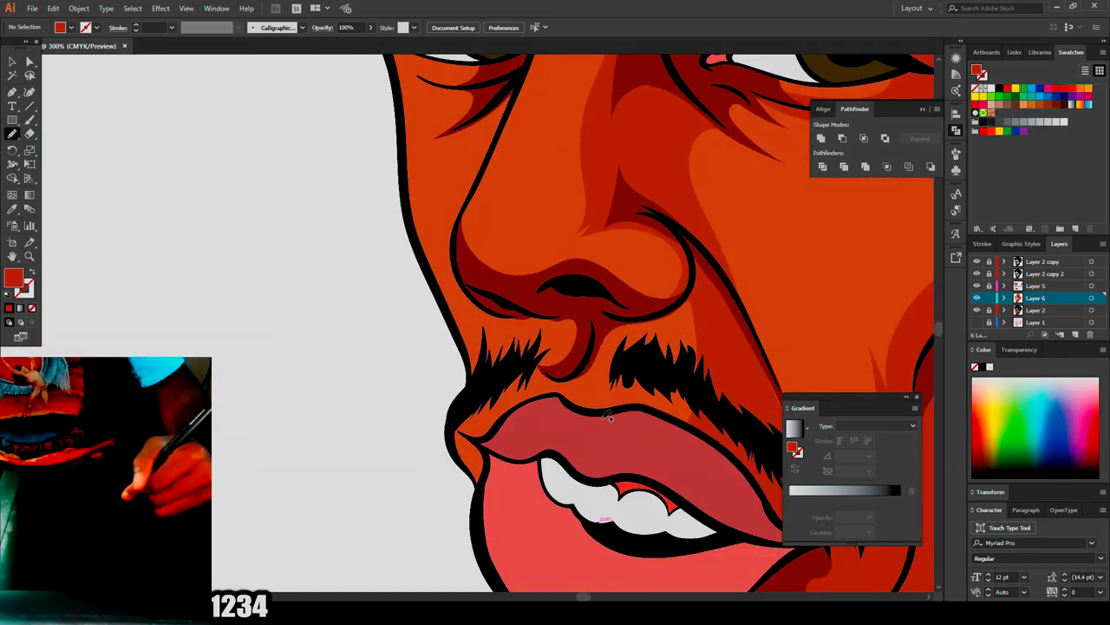
{"action": "scroll", "coordinate": [592, 419], "scroll_direction": "down", "scroll_amount": 2}
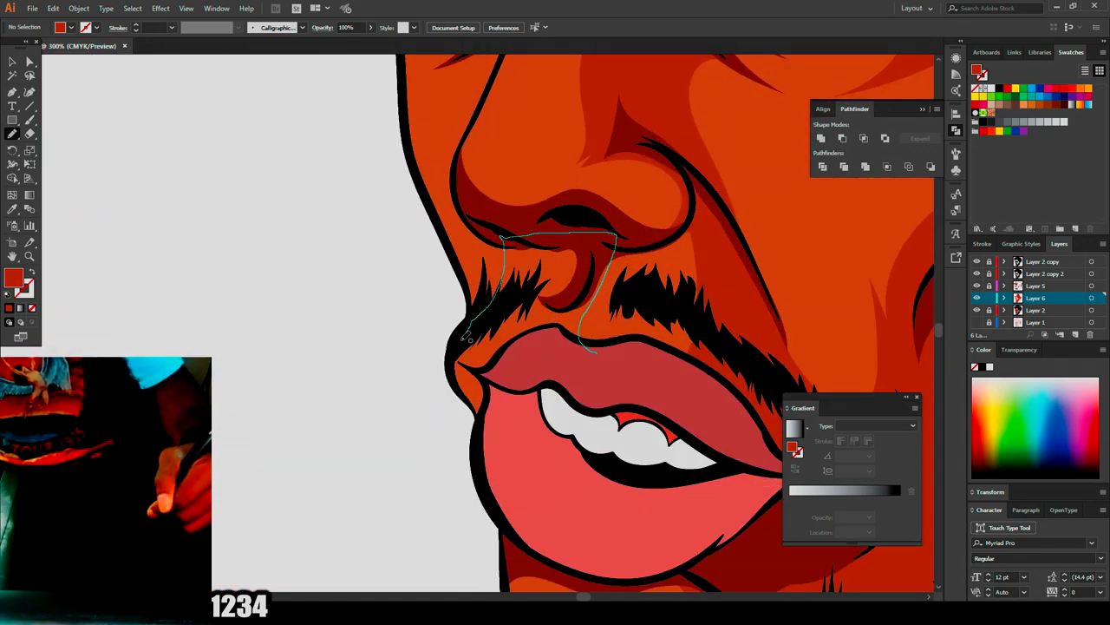
{"action": "left_click_drag", "start_coordinate": [490, 428], "coordinate": [491, 429]}
Draw medium red shadows beside the nose on the far cheek and along the underside of the nose.
{"action": "scroll", "coordinate": [492, 467], "scroll_direction": "up", "scroll_amount": 4}
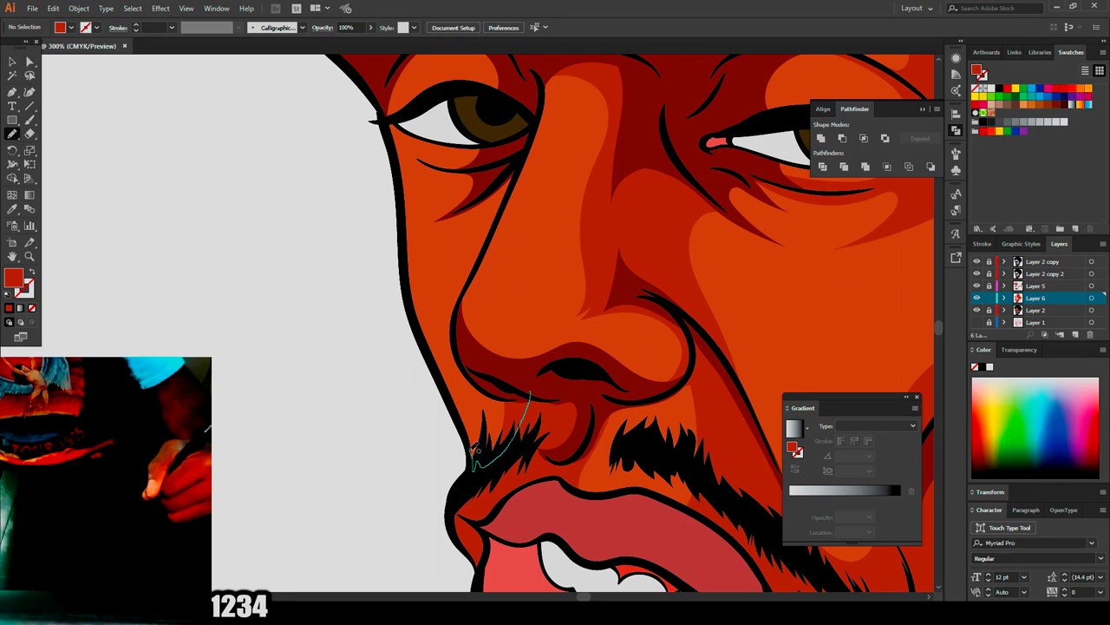
{"action": "left_click_drag", "start_coordinate": [453, 357], "coordinate": [452, 356]}
{"action": "left_click_drag", "start_coordinate": [645, 396], "coordinate": [682, 382]}
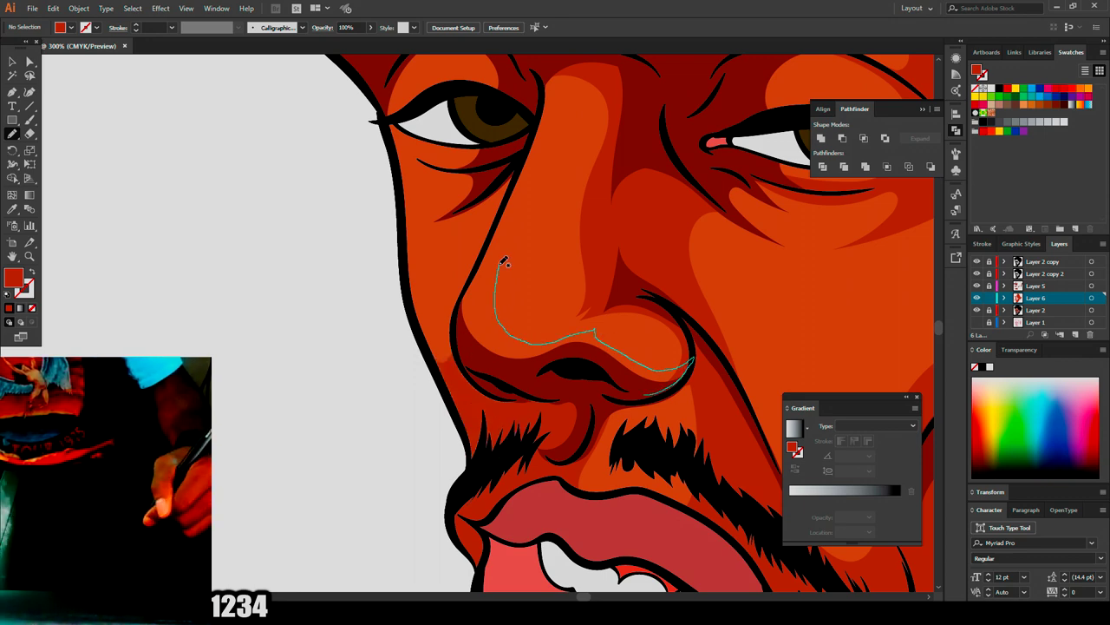
{"action": "left_click_drag", "start_coordinate": [460, 319], "coordinate": [645, 395]}
Draw a wavy medium red shadow down the far side of the forehead, from the hairline to the eyebrow.
{"action": "key", "text": "ctrl+minus"}
{"action": "key", "text": "ctrl+minus"}
{"action": "key", "text": "ctrl+minus"}
{"action": "key", "text": "ctrl+equal"}
{"action": "key", "text": "ctrl+equal"}
{"action": "left_click_drag", "start_coordinate": [391, 466], "coordinate": [394, 462]}
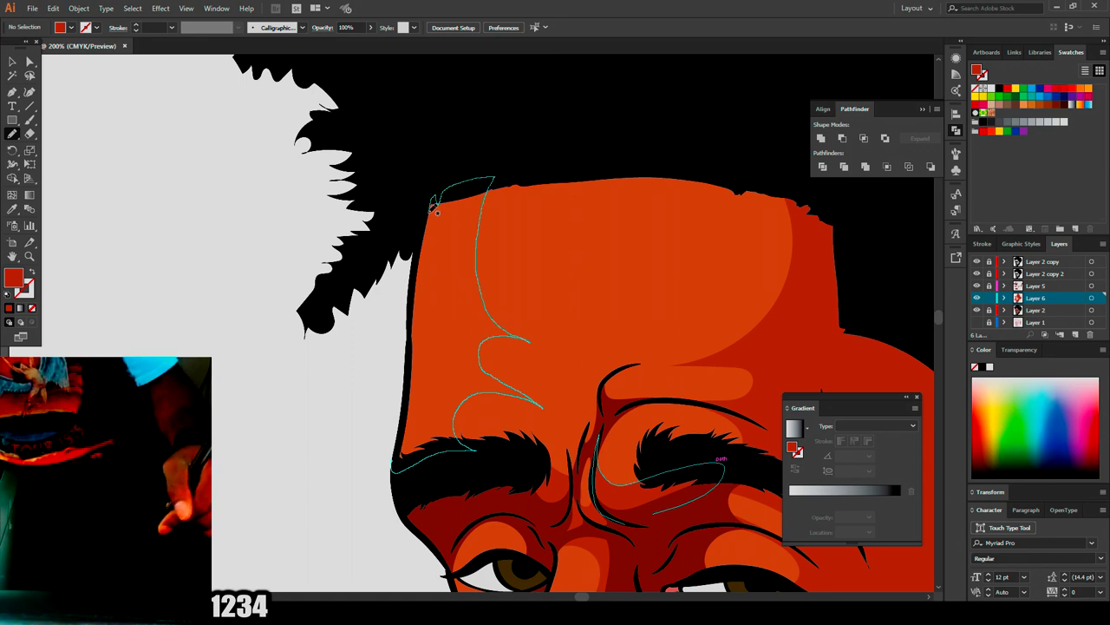
{"action": "left_click_drag", "start_coordinate": [411, 423], "coordinate": [411, 423]}
{"action": "scroll", "coordinate": [411, 422], "scroll_direction": "down", "scroll_amount": 3}
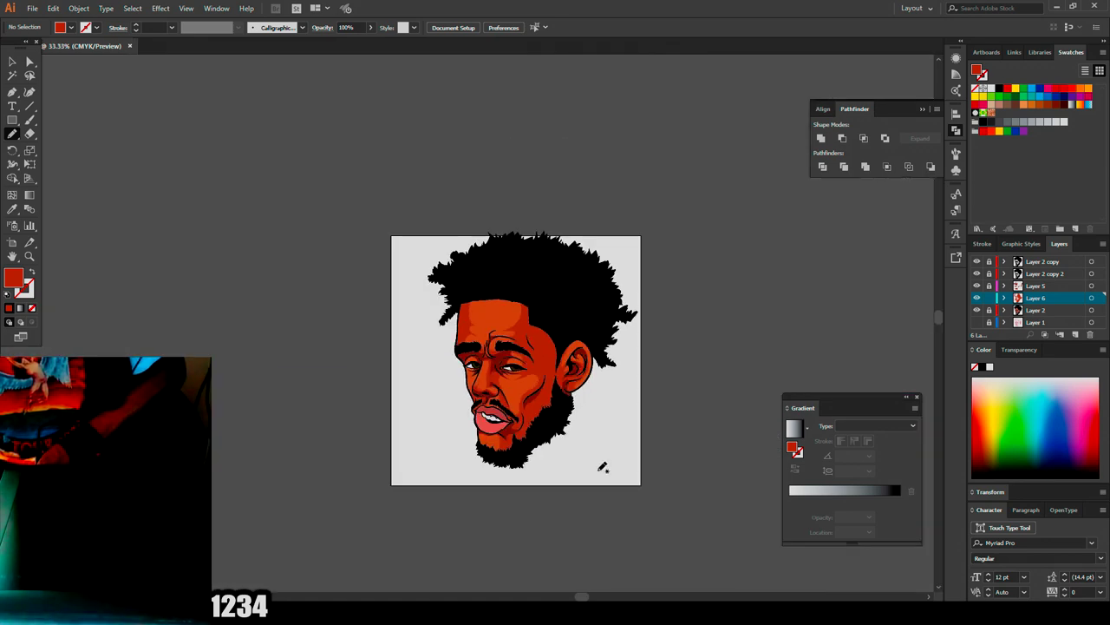
Create a new layer directly above Layer 2 copy 2 and set the fill to a dark muted purple.
{"action": "key", "text": "ctrl+equal"}
{"action": "left_click", "coordinate": [1076, 335]}
{"action": "key", "text": "ctrl+plus"}
{"action": "key", "text": "ctrl+plus"}
{"action": "key", "text": "ctrl+plus"}
{"action": "key", "text": "ctrl+plus"}
{"action": "key", "text": "ctrl+plus"}
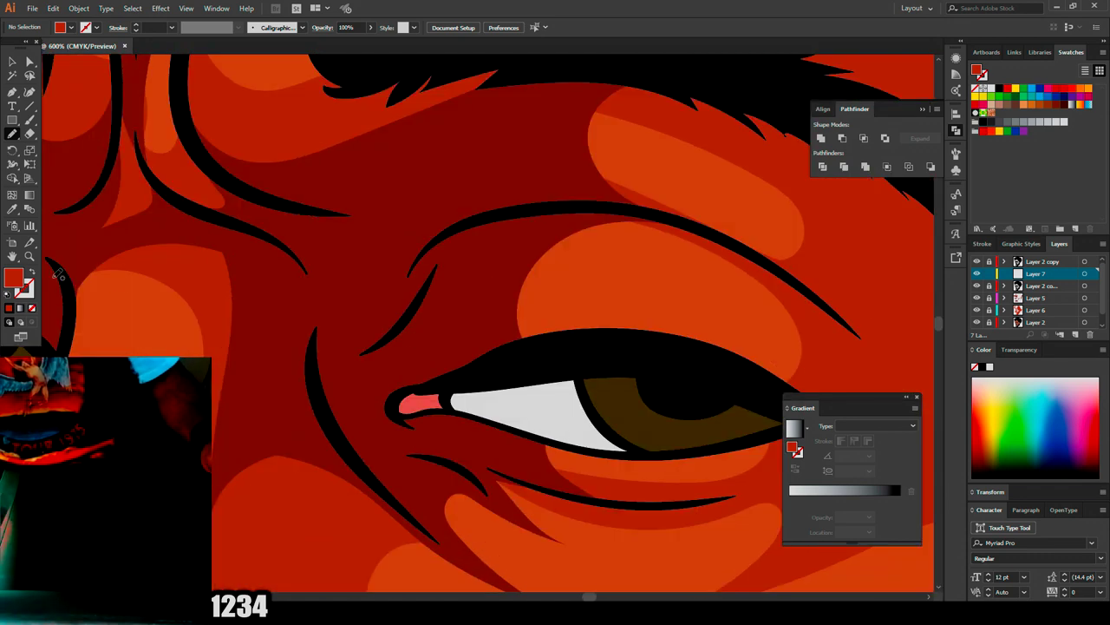
{"action": "double_click", "coordinate": [13, 277]}
{"action": "left_click", "coordinate": [805, 473]}
{"action": "left_click", "coordinate": [657, 533]}
{"action": "left_click", "coordinate": [920, 451]}
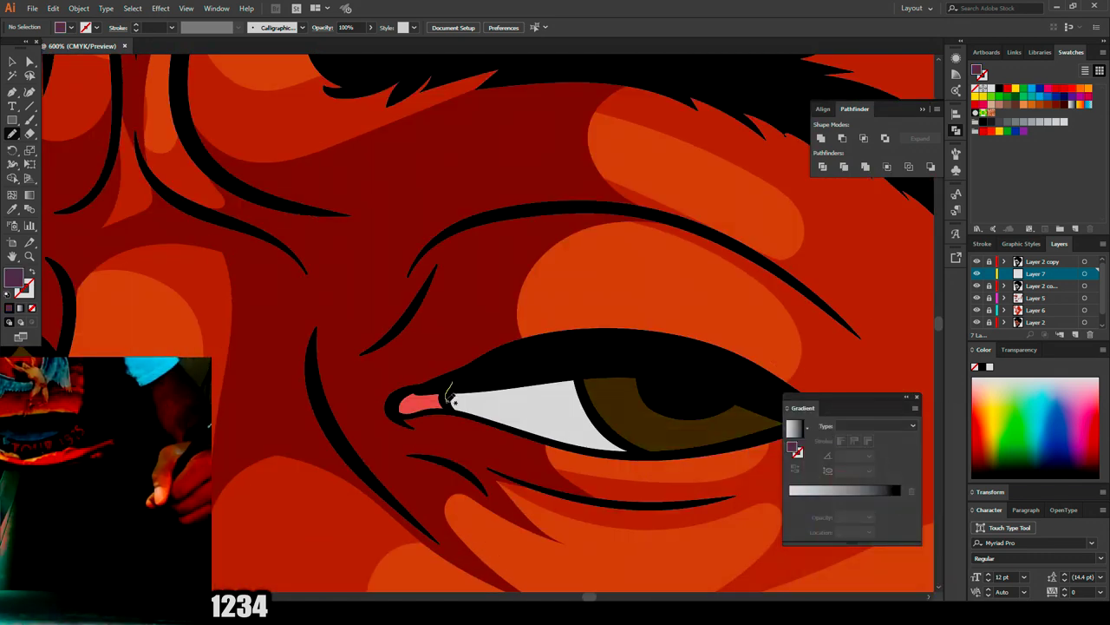
Draw dark purple shadows over the upper parts of both eye whites.
{"action": "left_click_drag", "start_coordinate": [582, 377], "coordinate": [452, 383]}
{"action": "key", "text": "ctrl+minus"}
{"action": "scroll", "coordinate": [590, 469], "scroll_direction": "left", "scroll_amount": 5}
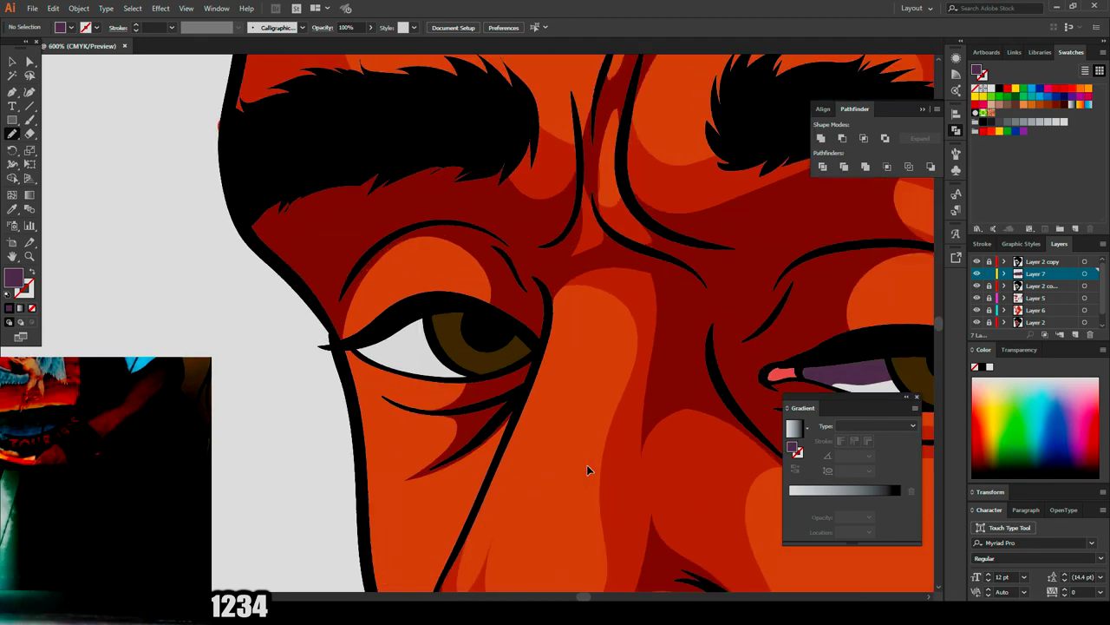
{"action": "key", "text": "ctrl+equal"}
{"action": "key", "text": "ctrl+equal"}
{"action": "key", "text": "ctrl+equal"}
{"action": "key", "text": "ctrl+equal"}
{"action": "mouse_move", "coordinate": [352, 495]}
{"action": "left_mouse_down"}
{"action": "mouse_move", "coordinate": [396, 315]}
{"action": "mouse_move", "coordinate": [222, 396]}
{"action": "left_mouse_up"}
Draw a dark purple shadow on the upper teeth at the far side of the mouth.
{"action": "key", "text": "ctrl+minus"}
{"action": "key", "text": "ctrl+minus"}
{"action": "key", "text": "ctrl+minus"}
{"action": "key", "text": "ctrl+minus"}
{"action": "key", "text": "ctrl+minus"}
{"action": "key", "text": "ctrl+minus"}
{"action": "key", "text": "ctrl+minus"}
{"action": "key", "text": "ctrl+minus"}
{"action": "key", "text": "ctrl+minus"}
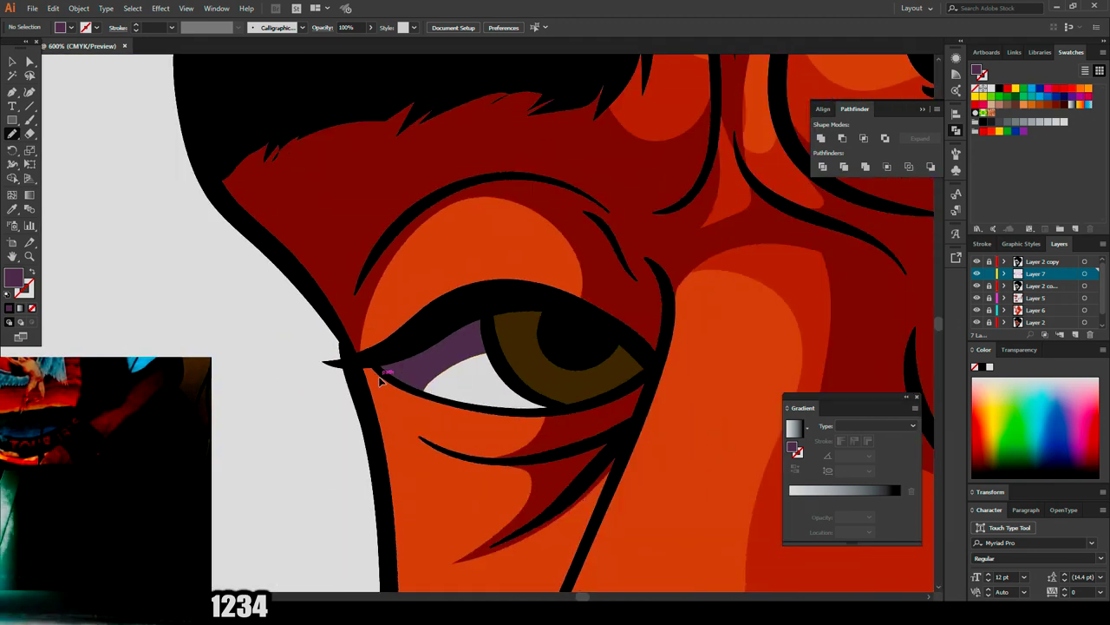
{"action": "scroll", "coordinate": [512, 386], "scroll_direction": "down", "scroll_amount": 2}
{"action": "key", "text": "ctrl+equal"}
{"action": "key", "text": "ctrl+equal"}
{"action": "key", "text": "ctrl+equal"}
{"action": "key", "text": "ctrl+equal"}
{"action": "key", "text": "ctrl+equal"}
{"action": "scroll", "coordinate": [511, 386], "scroll_direction": "up", "scroll_amount": 3}
{"action": "mouse_move", "coordinate": [330, 253]}
{"action": "left_mouse_down"}
{"action": "mouse_move", "coordinate": [503, 250]}
{"action": "mouse_move", "coordinate": [278, 152]}
{"action": "mouse_move", "coordinate": [303, 278]}
{"action": "left_mouse_up"}
{"action": "scroll", "coordinate": [377, 339], "scroll_direction": "down", "scroll_amount": 3}
{"action": "scroll", "coordinate": [378, 338], "scroll_direction": "down", "scroll_amount": 4}
{"action": "scroll", "coordinate": [560, 318], "scroll_direction": "up", "scroll_amount": 4}
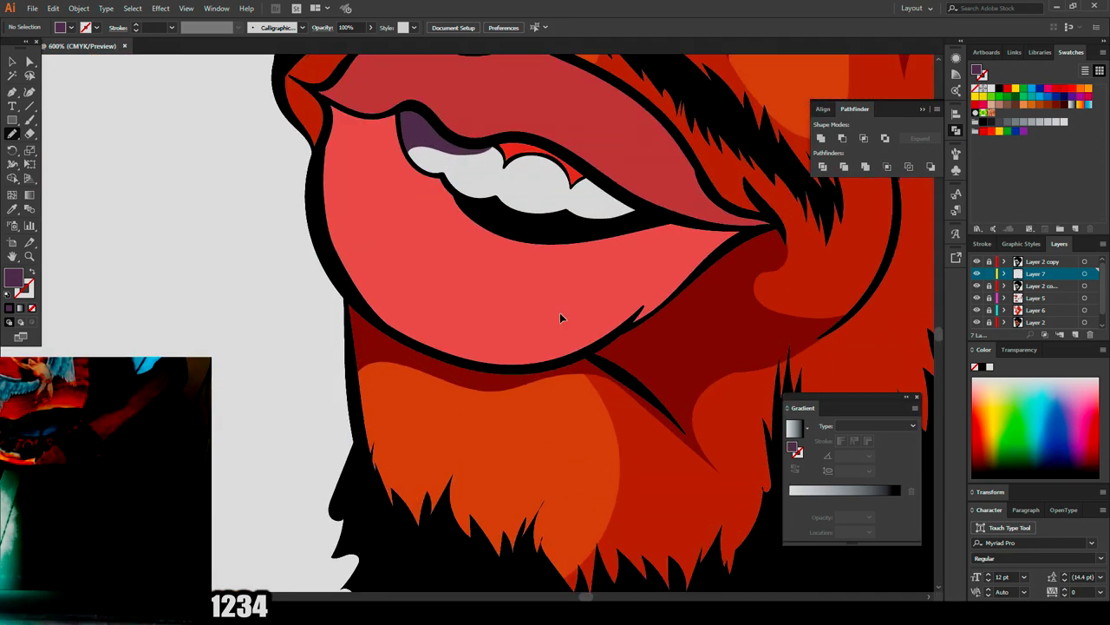
Sample the lower lip's red with the Eyedropper and change the fill to a lighter pink in the Color Picker.
{"action": "scroll", "coordinate": [560, 317], "scroll_direction": "up", "scroll_amount": 1}
{"action": "key", "text": "i"}
{"action": "left_click", "coordinate": [419, 321]}
{"action": "double_click", "coordinate": [14, 278]}
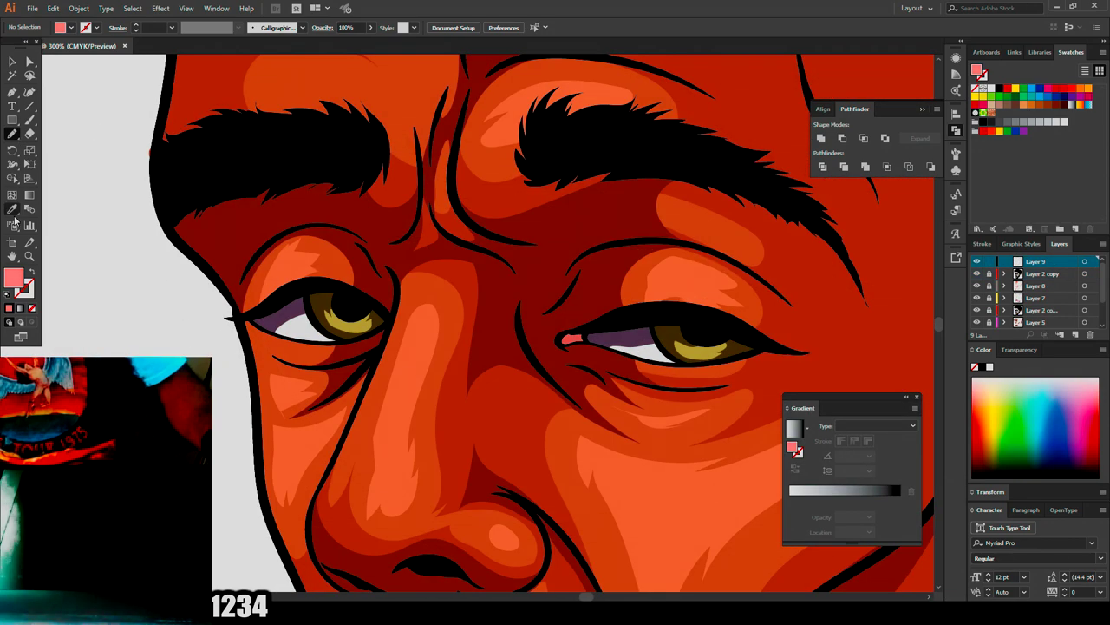
{"action": "double_click", "coordinate": [14, 276]}
{"action": "left_click", "coordinate": [916, 454]}
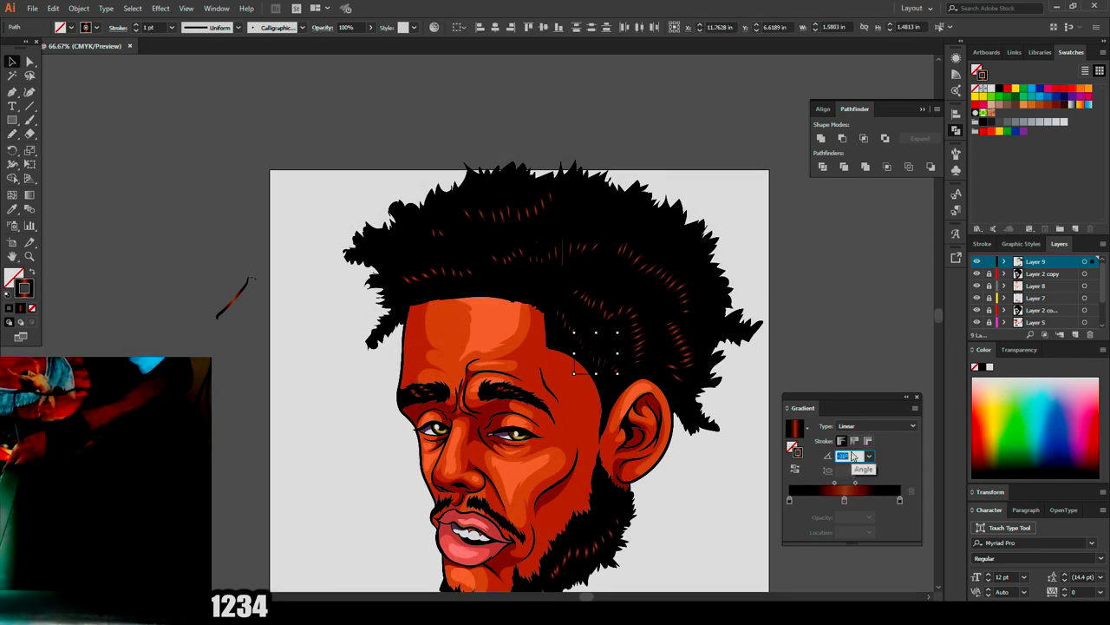
Paint short hair highlights with the Paintbrush across the top and front of the hair, using the -51° gradient stroke.
{"action": "left_click", "coordinate": [640, 185]}
{"action": "key", "text": "b"}
{"action": "mouse_move", "coordinate": [627, 222]}
{"action": "left_mouse_down"}
{"action": "mouse_move", "coordinate": [637, 201]}
{"action": "mouse_move", "coordinate": [602, 199]}
{"action": "left_mouse_up"}
{"action": "left_click_drag", "start_coordinate": [583, 207], "coordinate": [587, 195]}
{"action": "left_click_drag", "start_coordinate": [564, 203], "coordinate": [565, 191]}
{"action": "left_click_drag", "start_coordinate": [441, 257], "coordinate": [446, 247]}
{"action": "mouse_move", "coordinate": [408, 257]}
{"action": "left_mouse_down"}
{"action": "mouse_move", "coordinate": [414, 248]}
{"action": "mouse_move", "coordinate": [389, 250]}
{"action": "mouse_move", "coordinate": [450, 234]}
{"action": "left_mouse_up"}
{"action": "left_click_drag", "start_coordinate": [473, 261], "coordinate": [468, 248]}
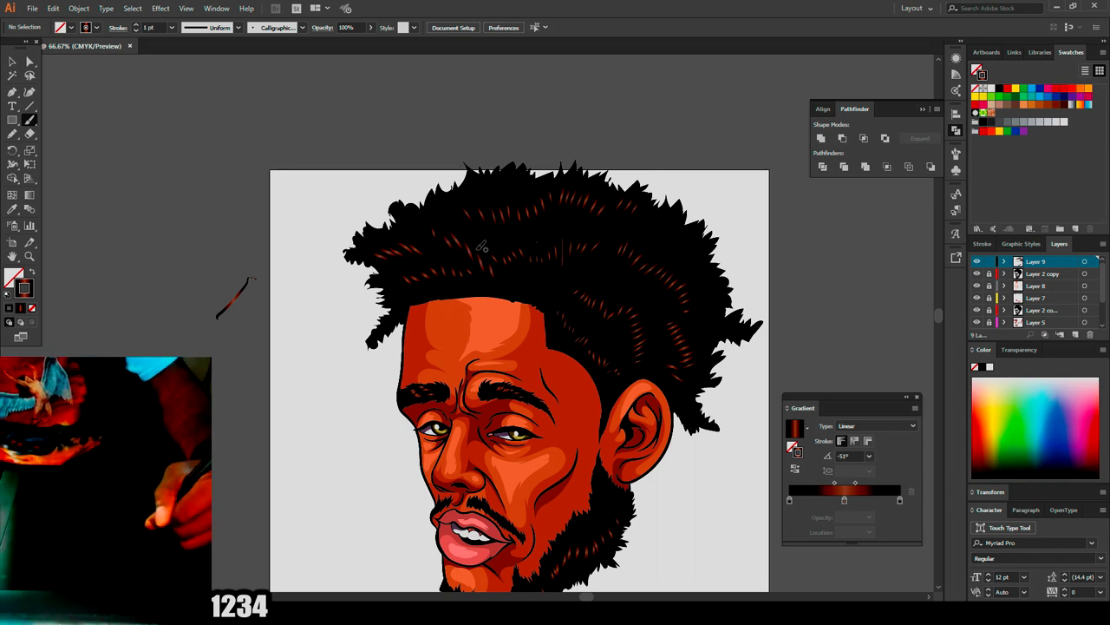
Select the highlight strokes in the upper back of the hair and set their gradient angle to -100°.
{"action": "key", "text": "v"}
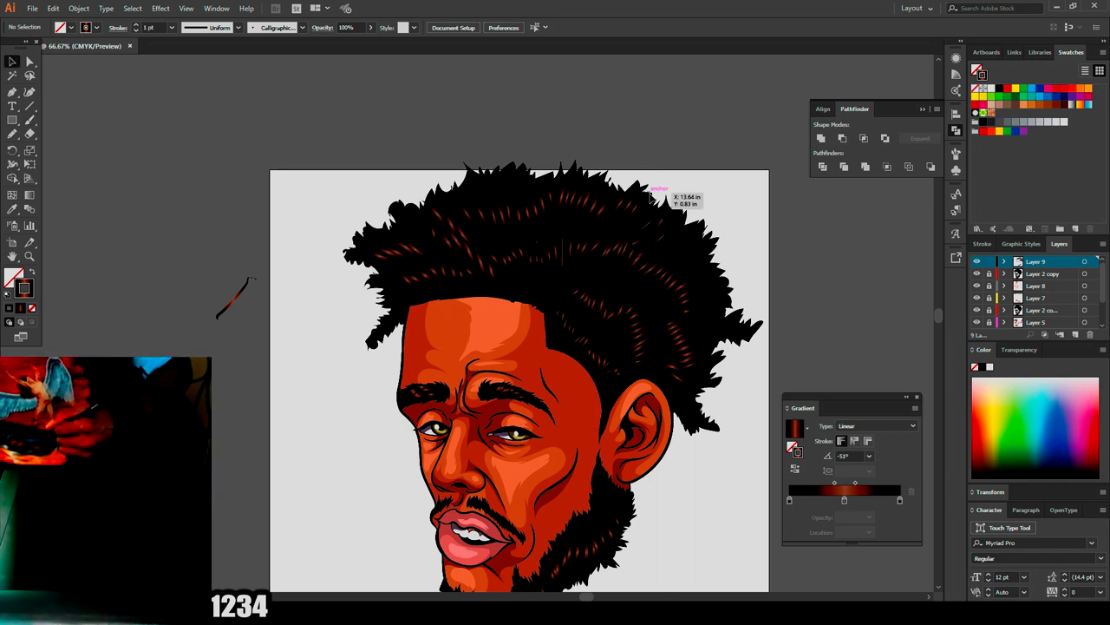
{"action": "left_click_drag", "start_coordinate": [651, 196], "coordinate": [691, 259]}
{"action": "left_click", "coordinate": [848, 456]}
{"action": "type", "text": "-108"}
{"action": "left_click", "coordinate": [848, 303]}
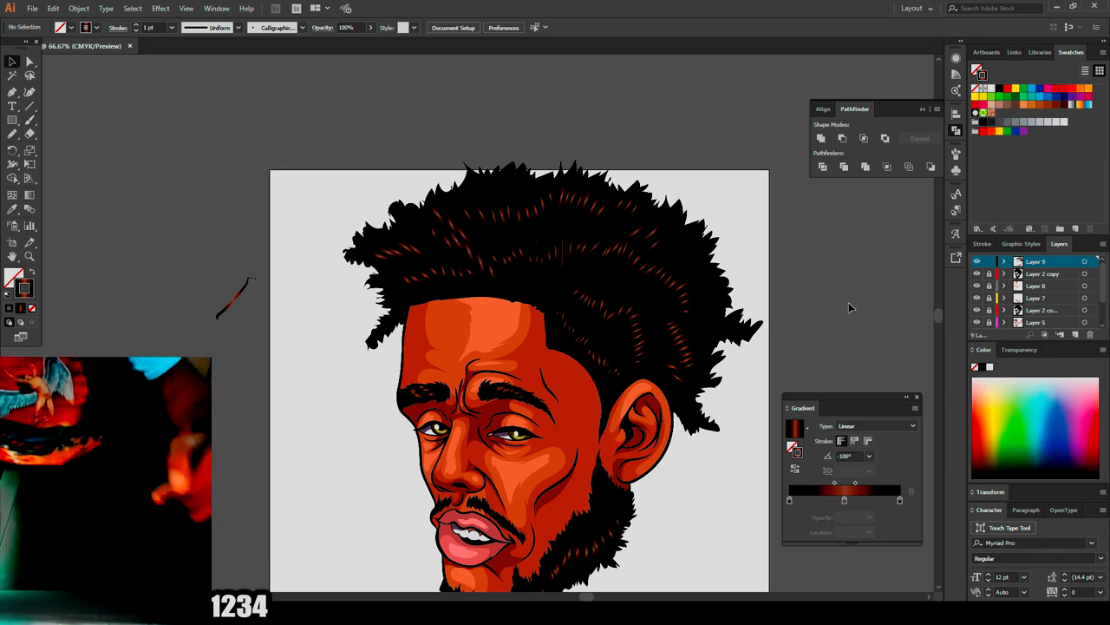
Paint further short gradient highlight strokes across the middle and crown of the hair.
{"action": "key", "text": "b"}
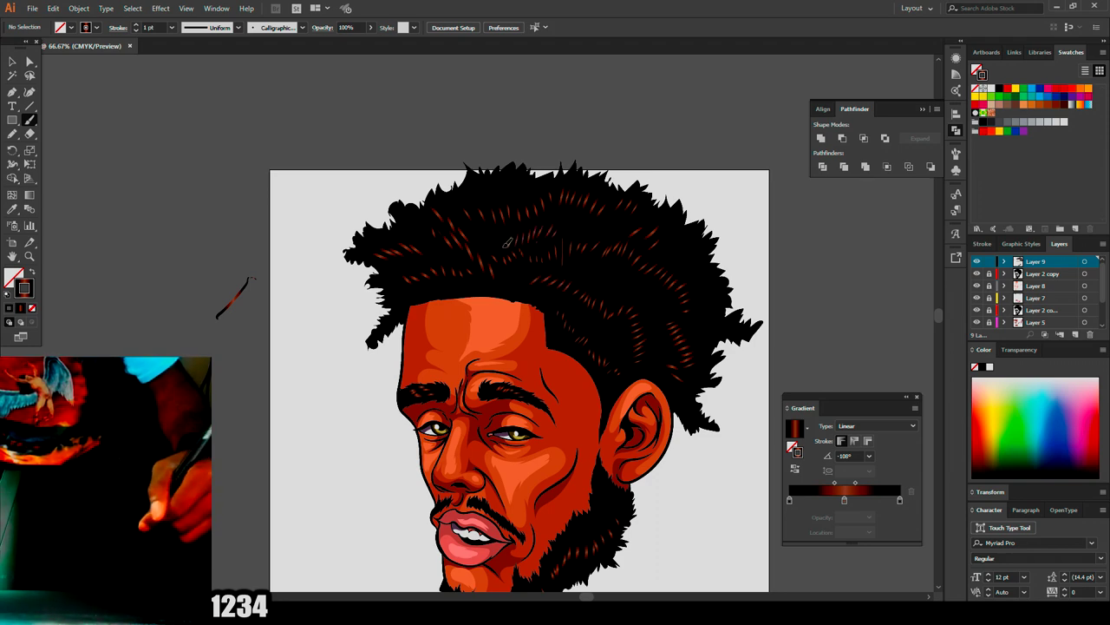
{"action": "scroll", "coordinate": [759, 439], "scroll_direction": "down", "scroll_amount": 3}
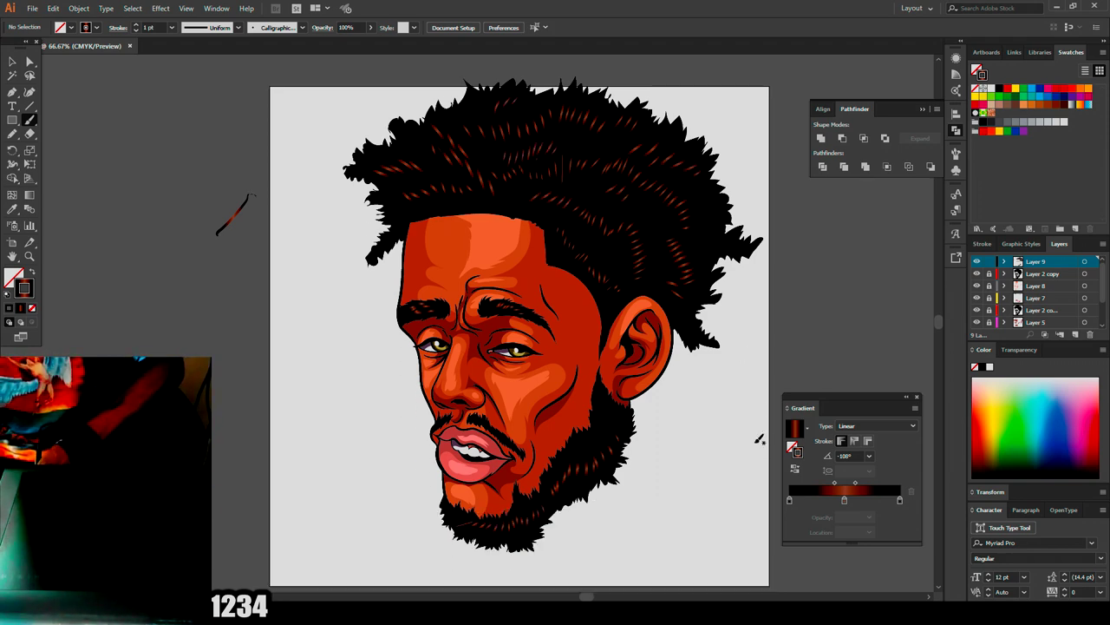
{"action": "scroll", "coordinate": [759, 439], "scroll_direction": "right", "scroll_amount": 1}
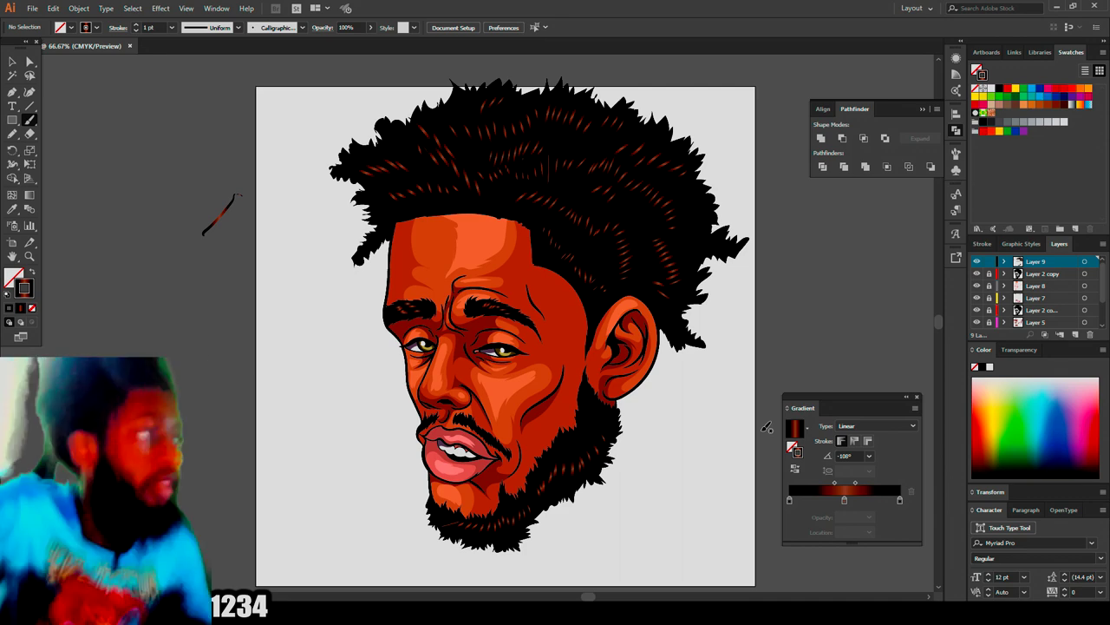